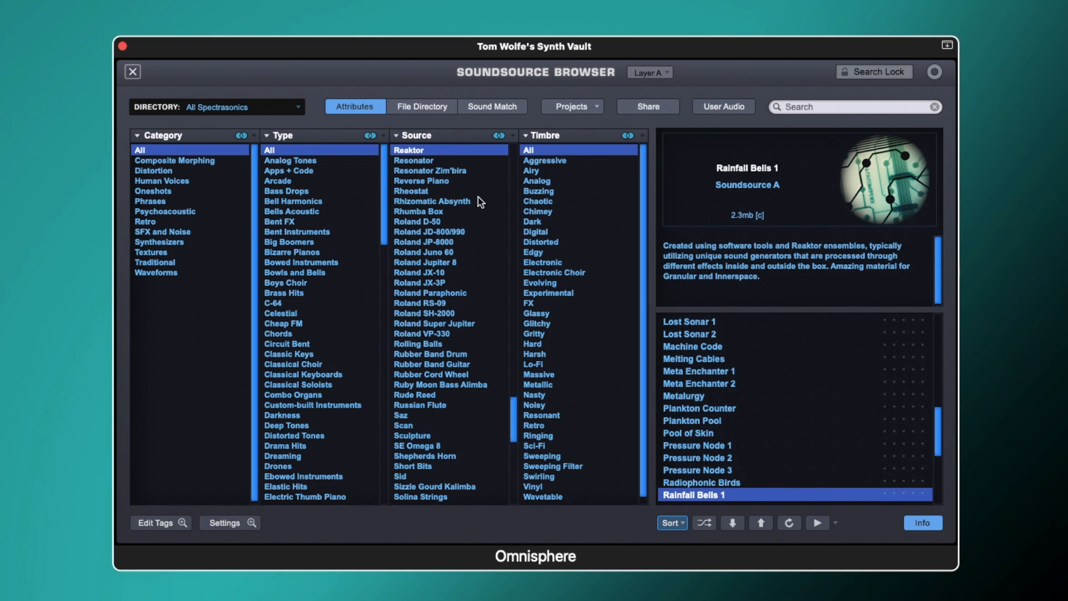
- Look through the Reaktor soundsources around Rainfall Bells 1 and close the soundsource browser
scroll(765, 438, down, 8)
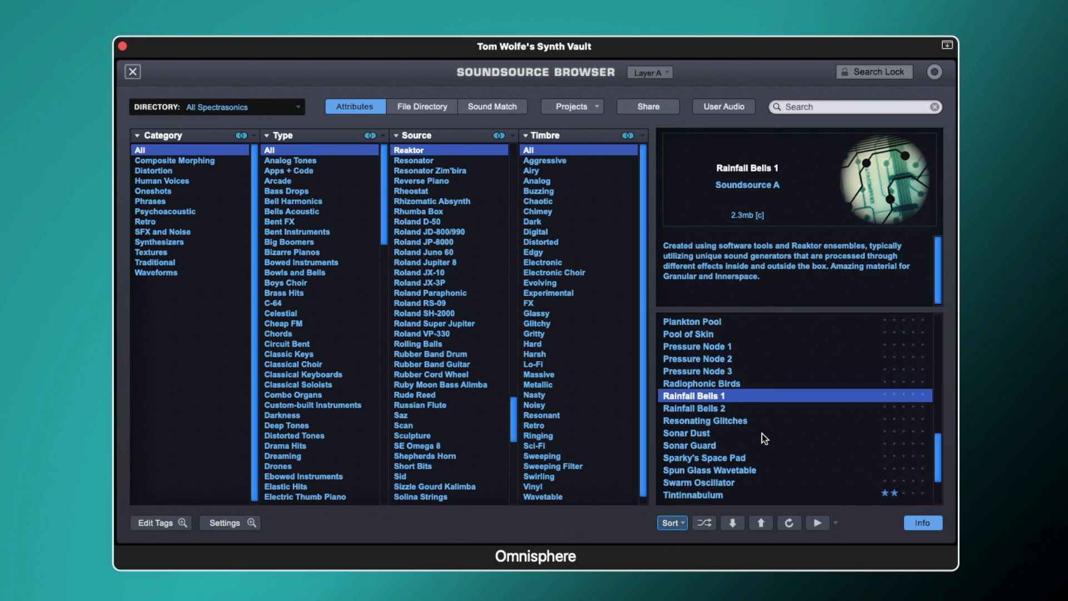
scroll(764, 438, up, 15)
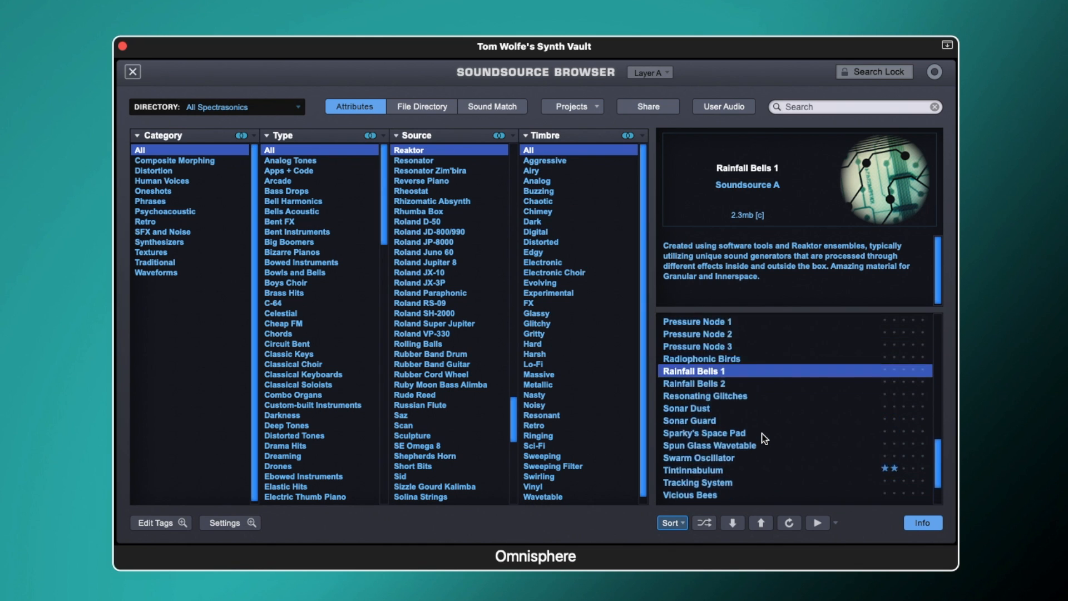
scroll(765, 438, down, 12)
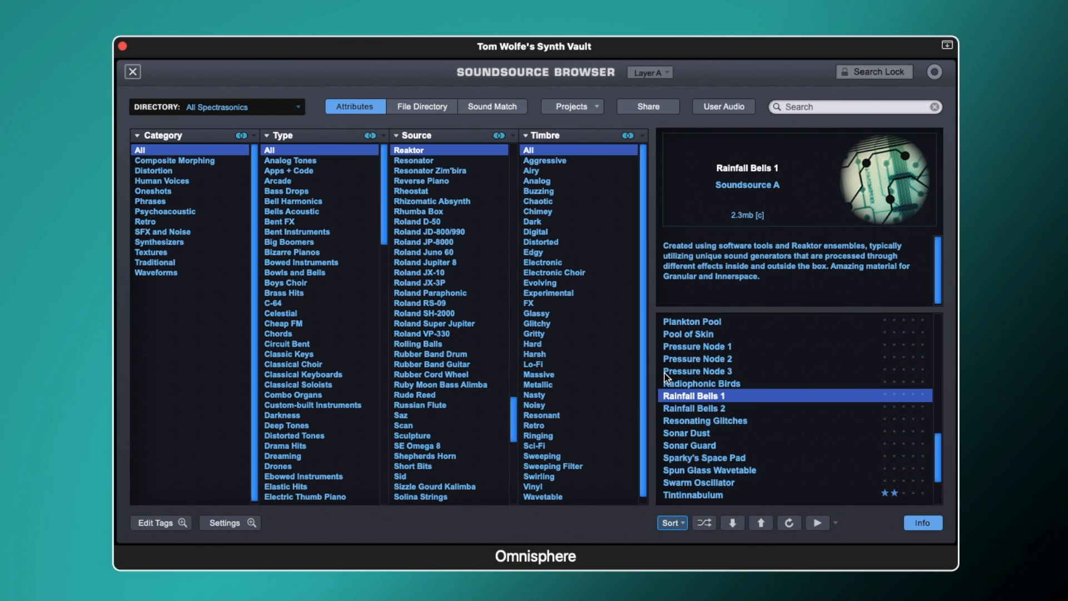
click(133, 71)
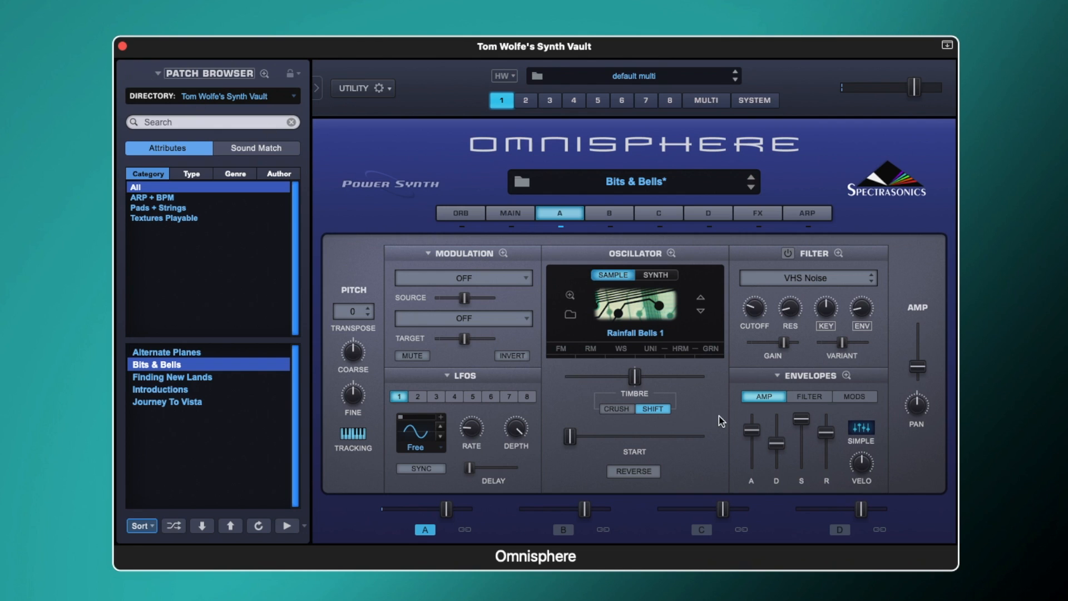
- Open the granular settings of layer A's Rainfall Bells 1 oscillator and turn granular synthesis on
mouse_move(756, 430)
mouse_move(834, 432)
click(714, 348)
click(586, 298)
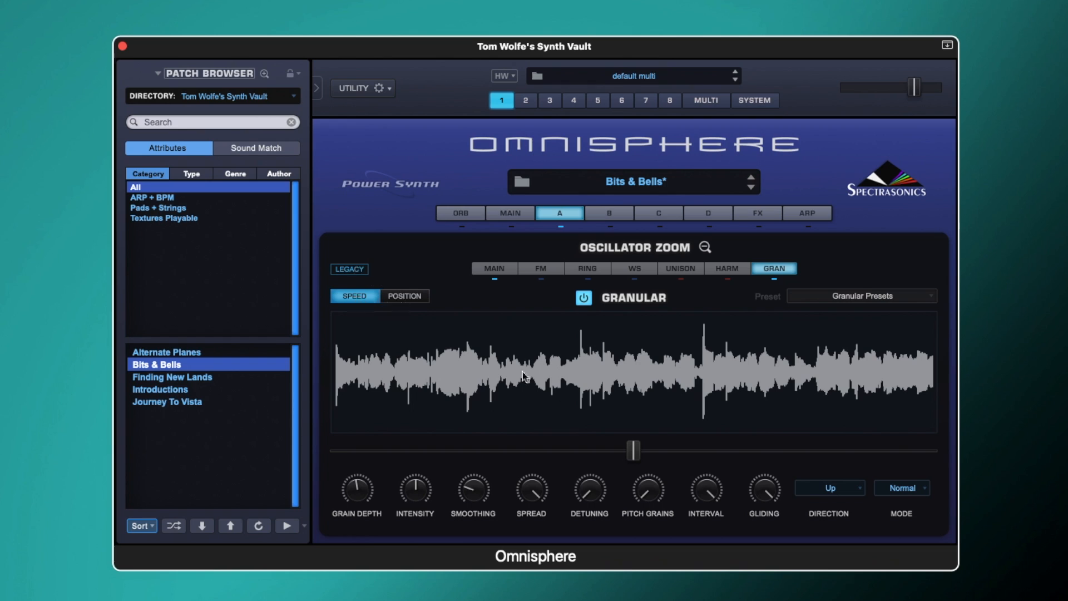
mouse_move(635, 451)
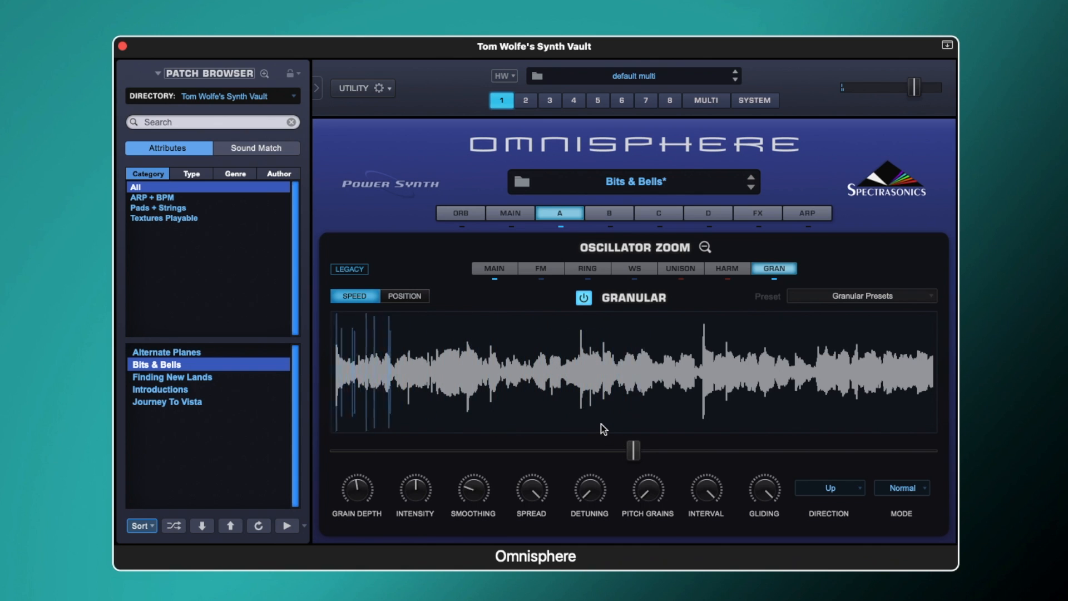
click(584, 298)
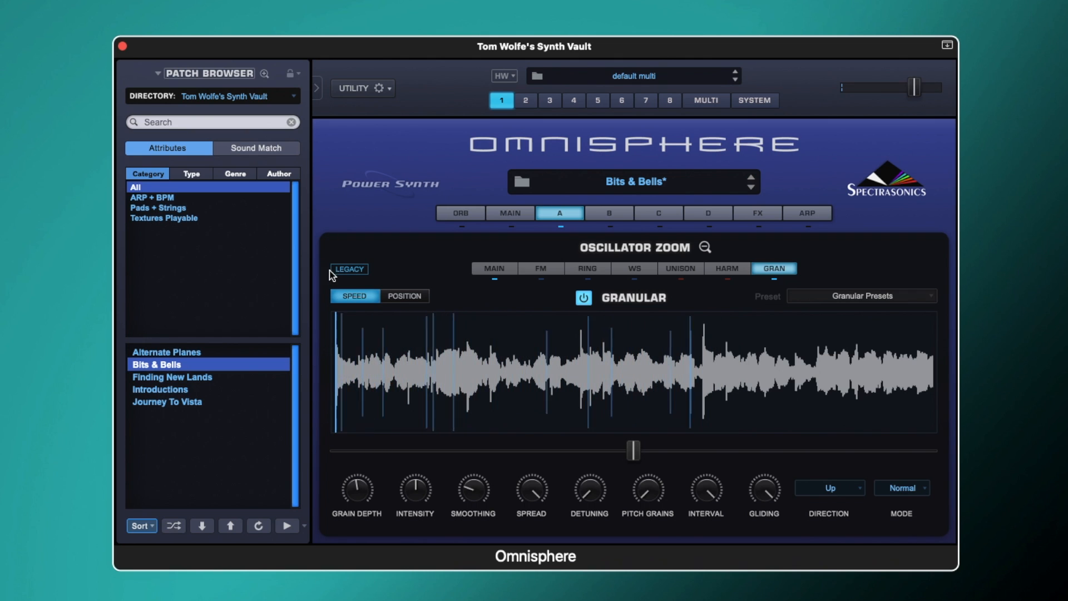
- Compare layer A's granular sound with Legacy mode off and on, and check its grain depth, intensity and smoothing
click(351, 268)
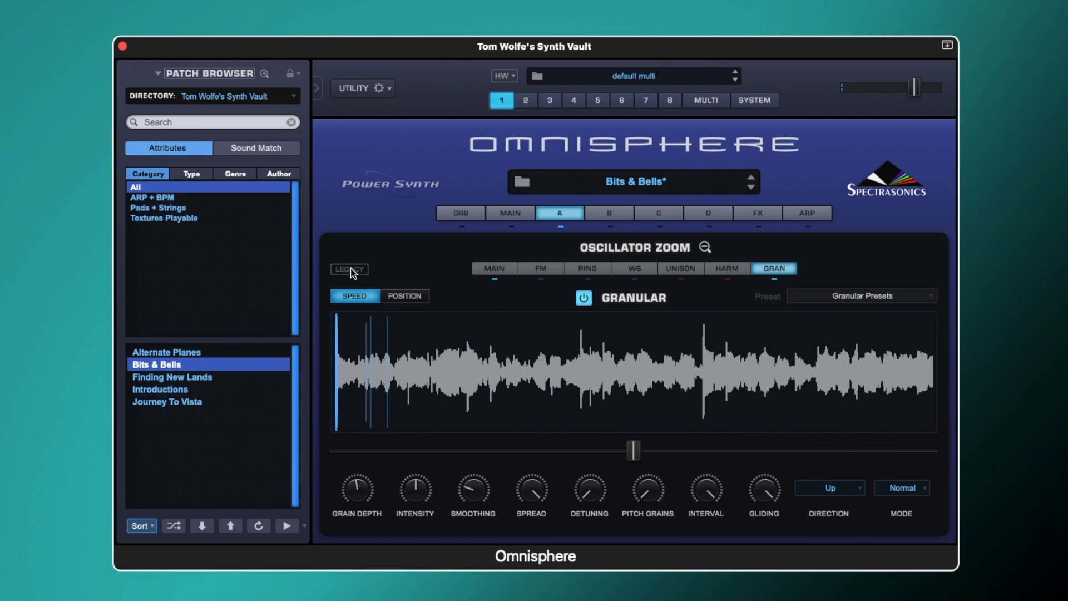
click(351, 268)
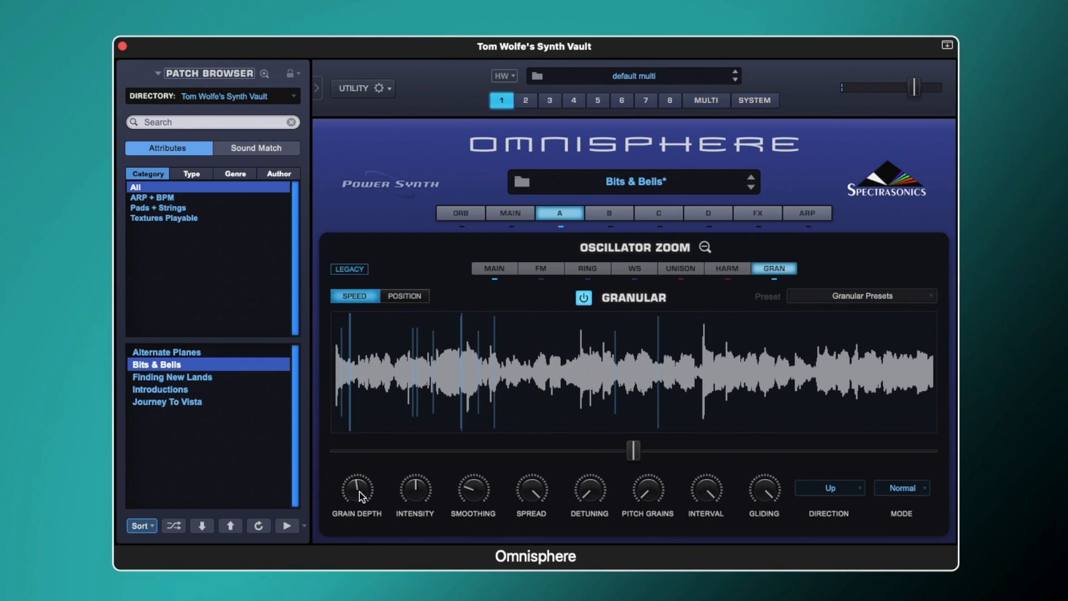
mouse_move(360, 490)
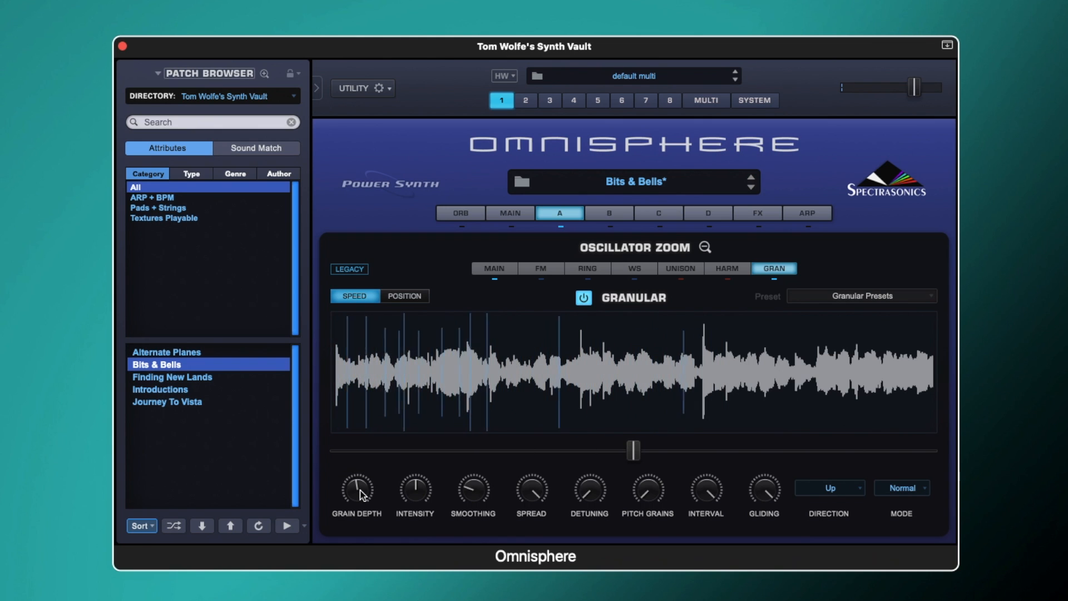
mouse_move(422, 490)
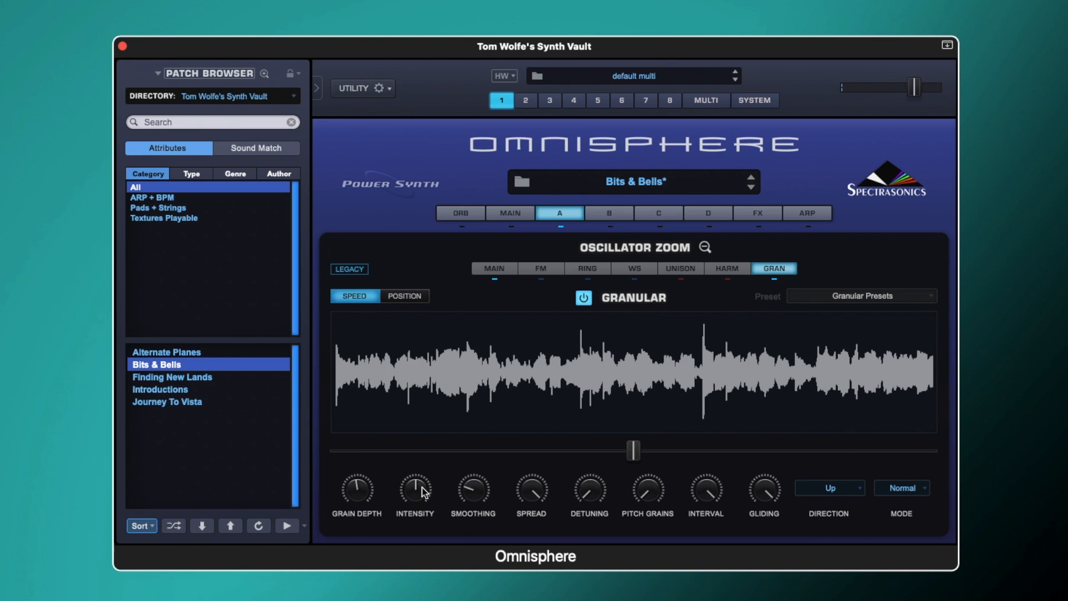
mouse_move(468, 491)
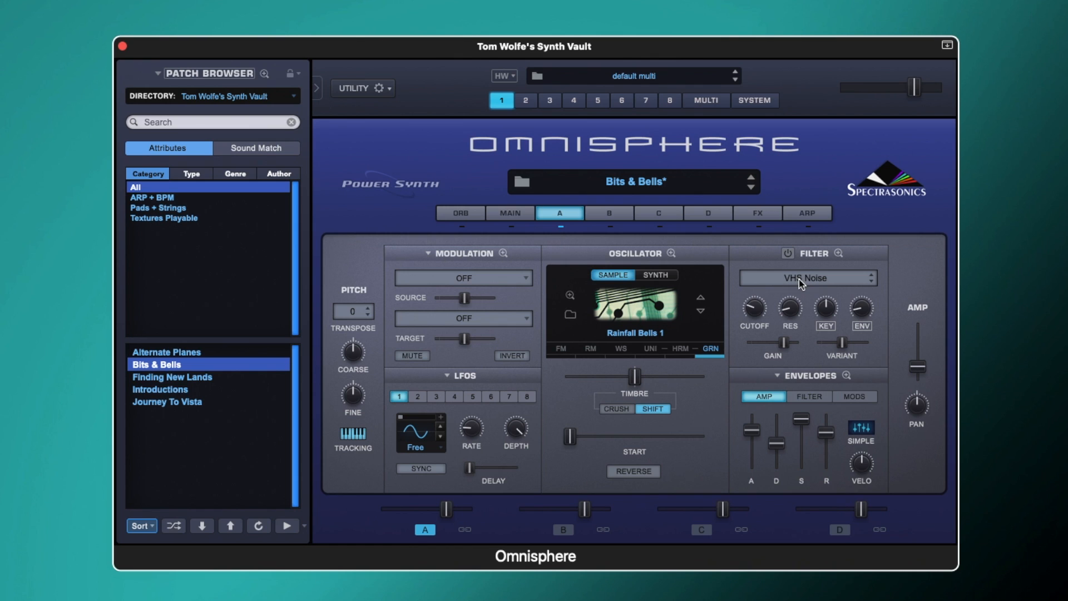
- Turn on layer A's VHS Noise filter in its detailed view and check Filter 1's cutoff offset
click(837, 251)
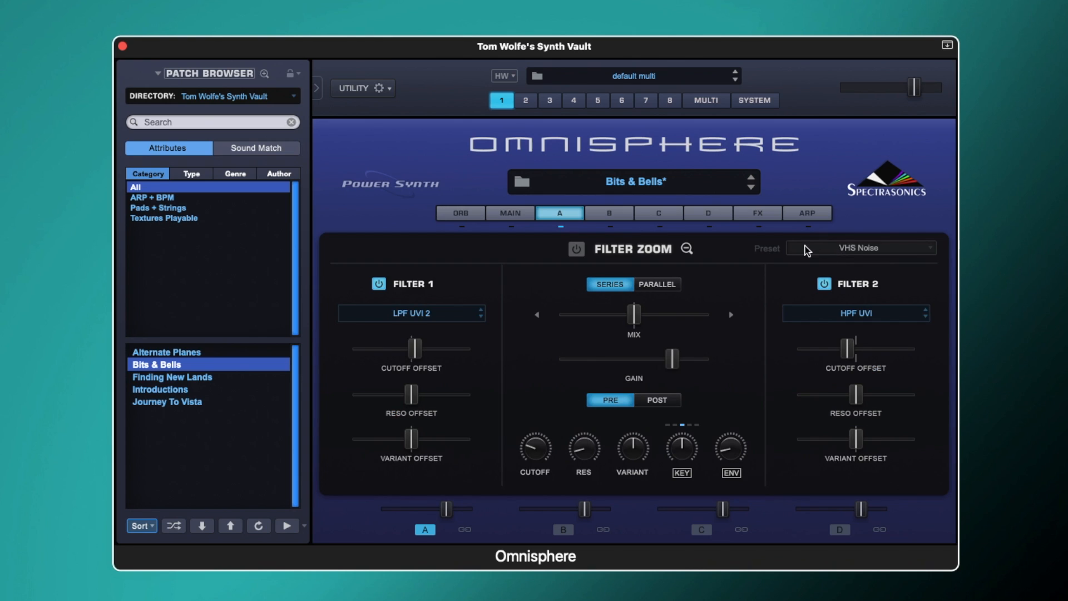
click(576, 248)
mouse_move(416, 358)
drag(416, 358, 415, 356)
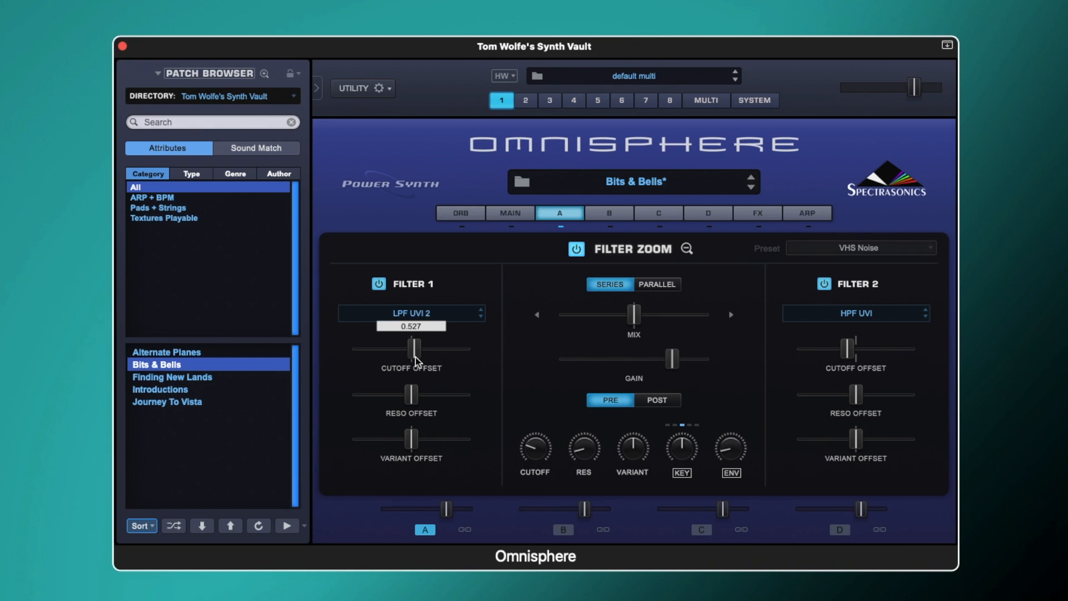
drag(415, 360, 417, 359)
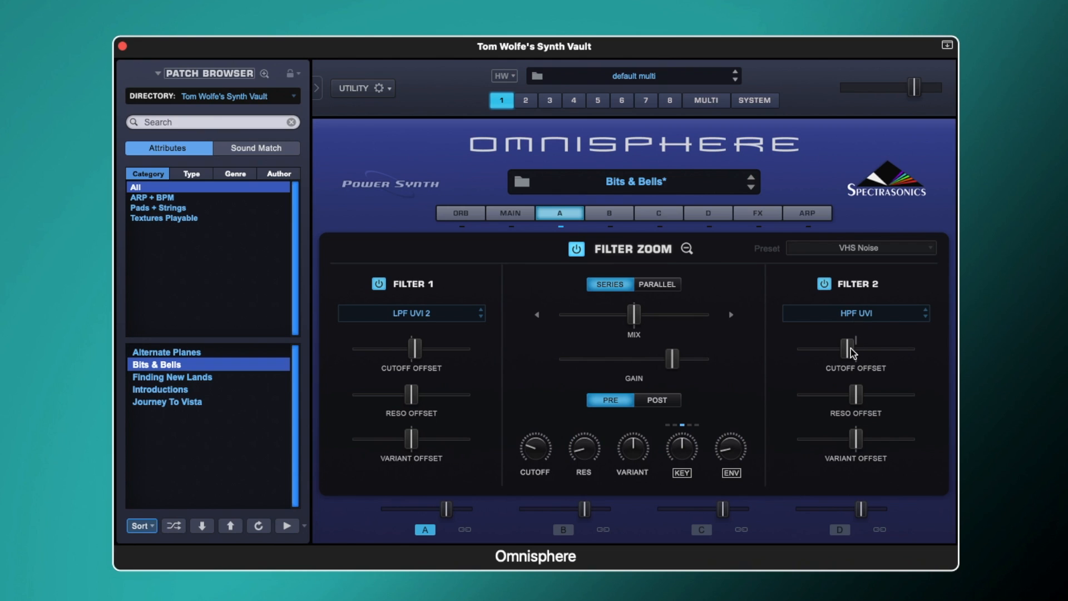
- Check layer A's Filter 2 cutoff offset, gain, cutoff, resonance and envelope amount, and close the detailed filter view
mouse_move(849, 352)
mouse_move(674, 361)
mouse_move(536, 450)
mouse_move(581, 451)
mouse_move(728, 450)
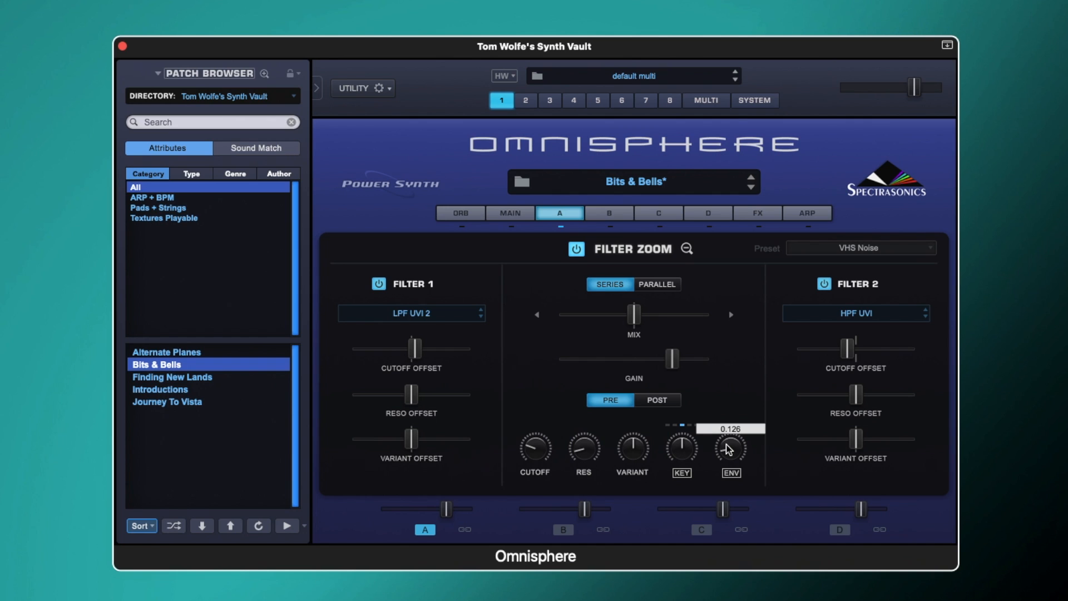
click(687, 249)
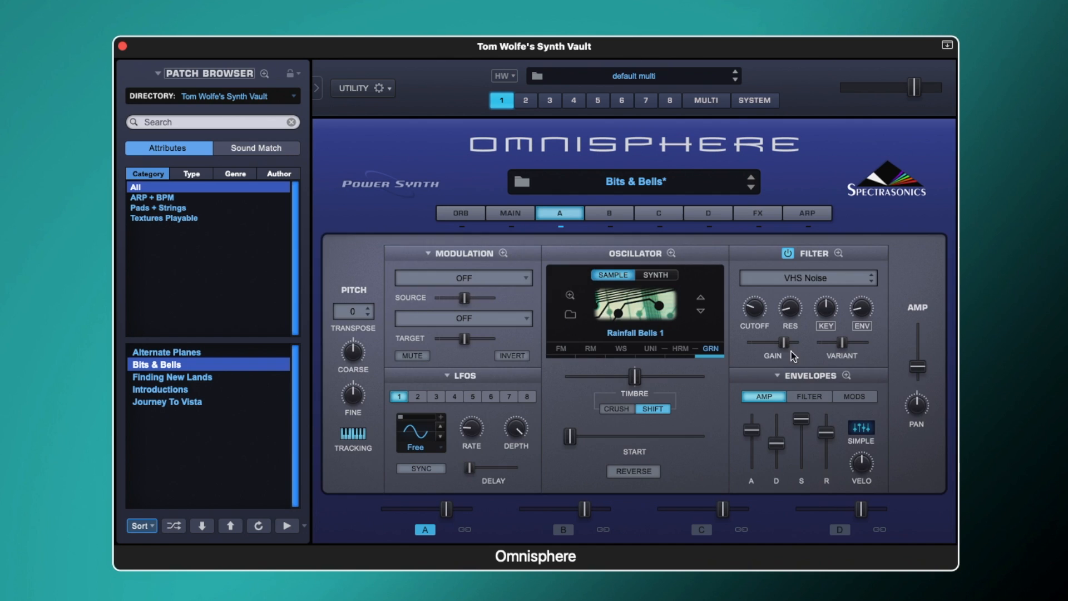
- Examine the attack, decay, sustain and release of layer A's filter envelope, and compare the sound with the filter bypassed
click(818, 398)
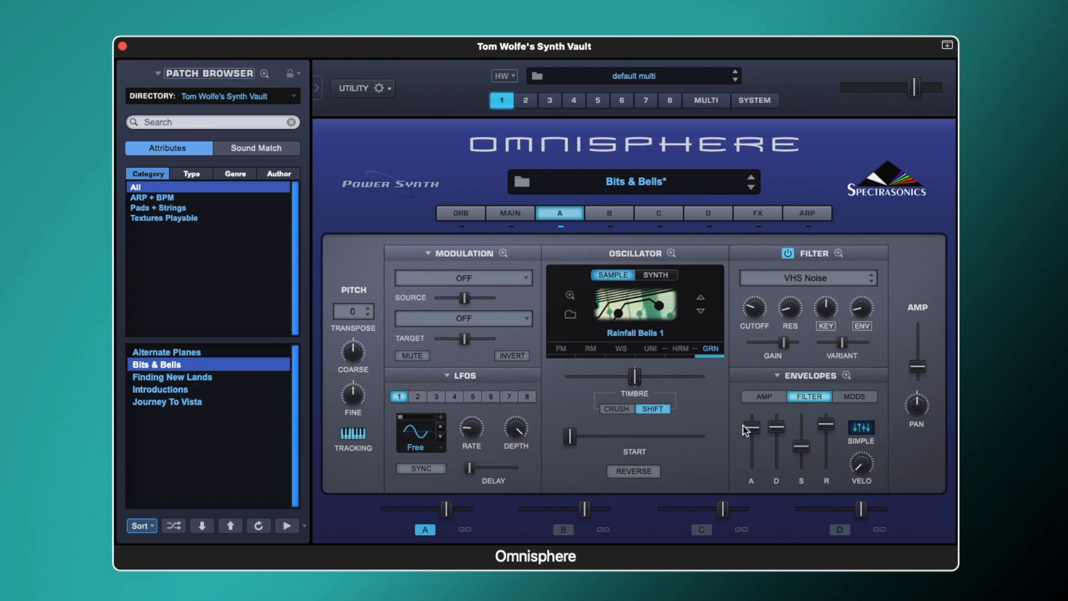
mouse_move(751, 432)
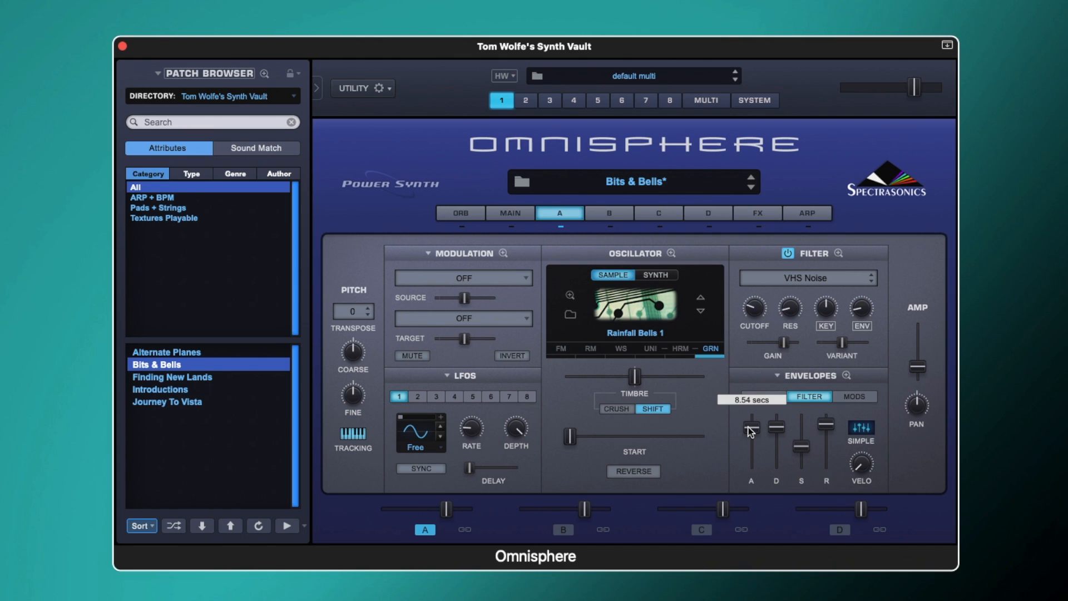
mouse_move(804, 448)
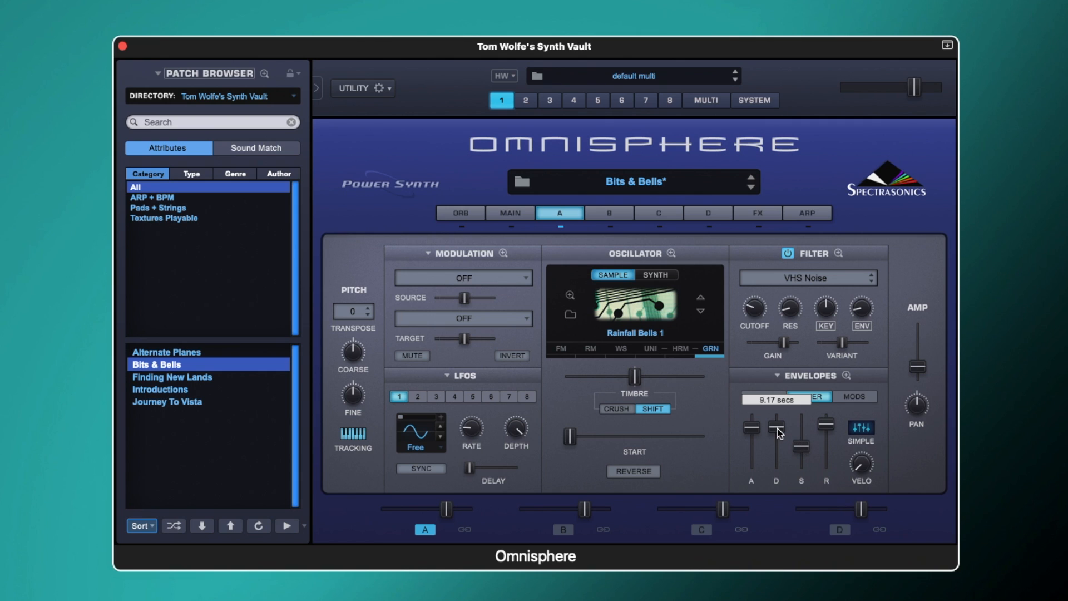
mouse_move(826, 426)
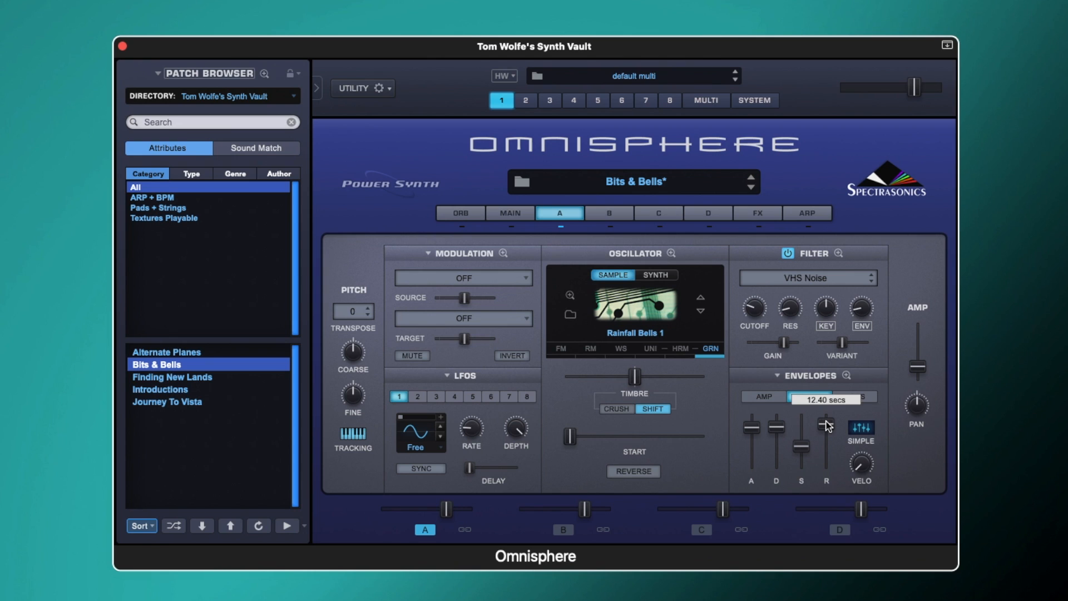
click(789, 254)
click(789, 254)
- Switch playback from layer A to layer B and open the granular settings of its Bowed Vibes oscillator
click(622, 224)
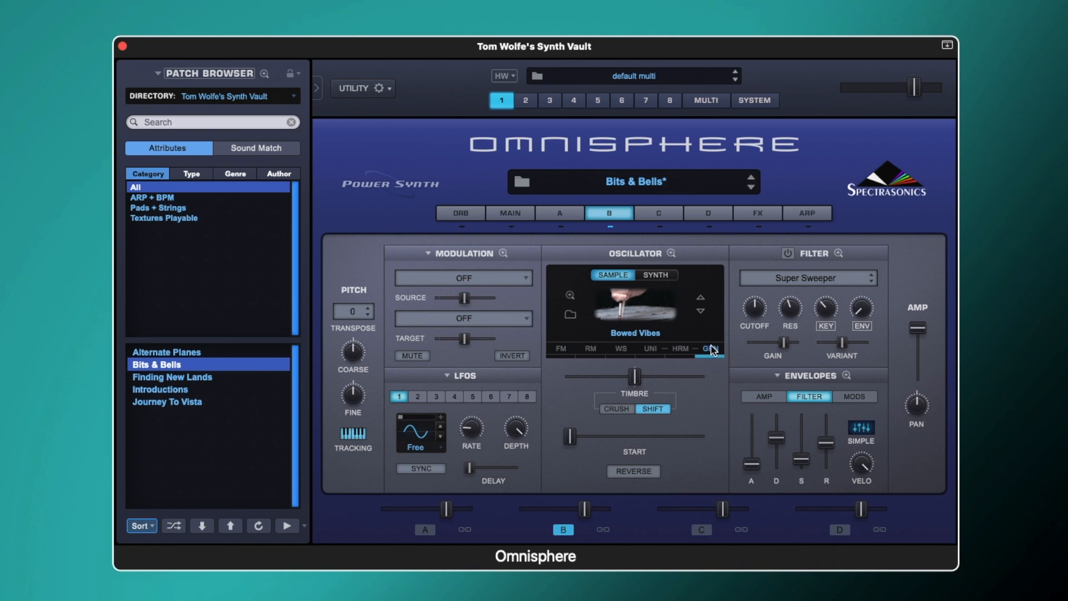
click(711, 347)
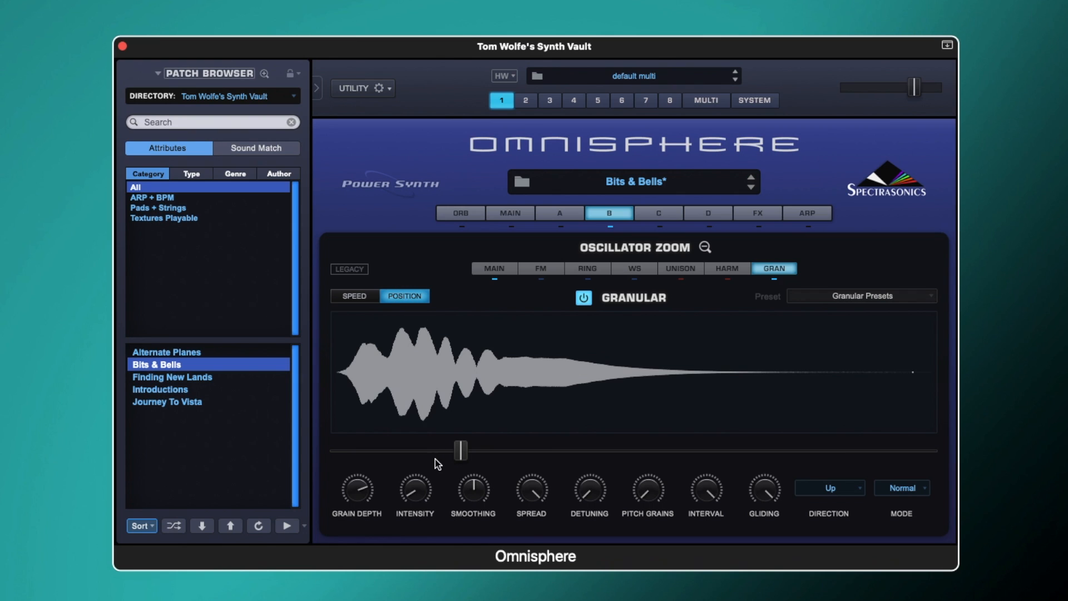
click(458, 458)
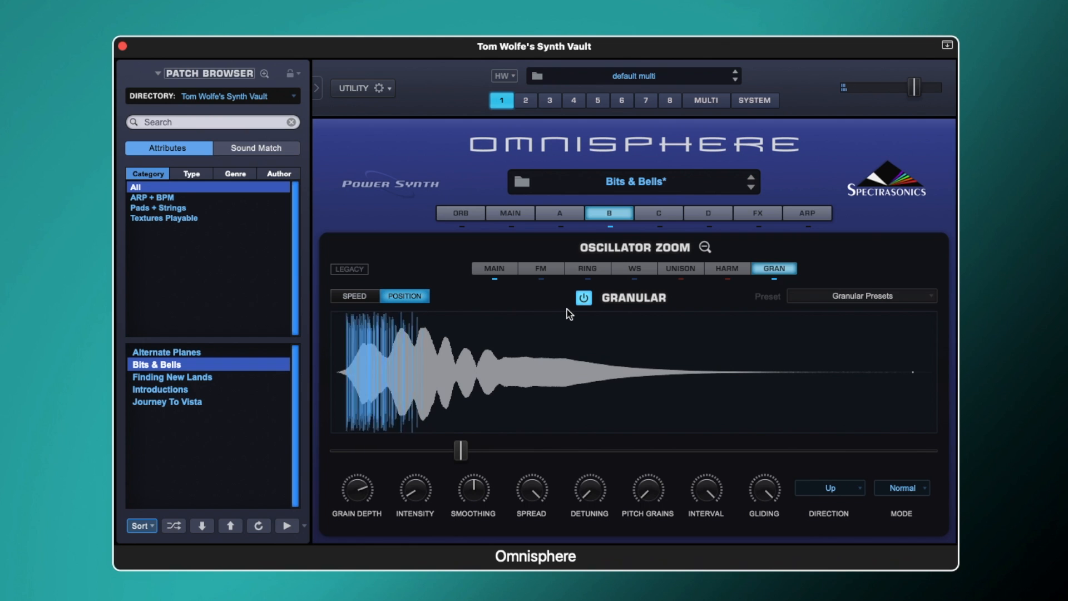
- Compare layer B with granular off and on, and check its grain depth, intensity, smoothing, spread and detuning
click(580, 303)
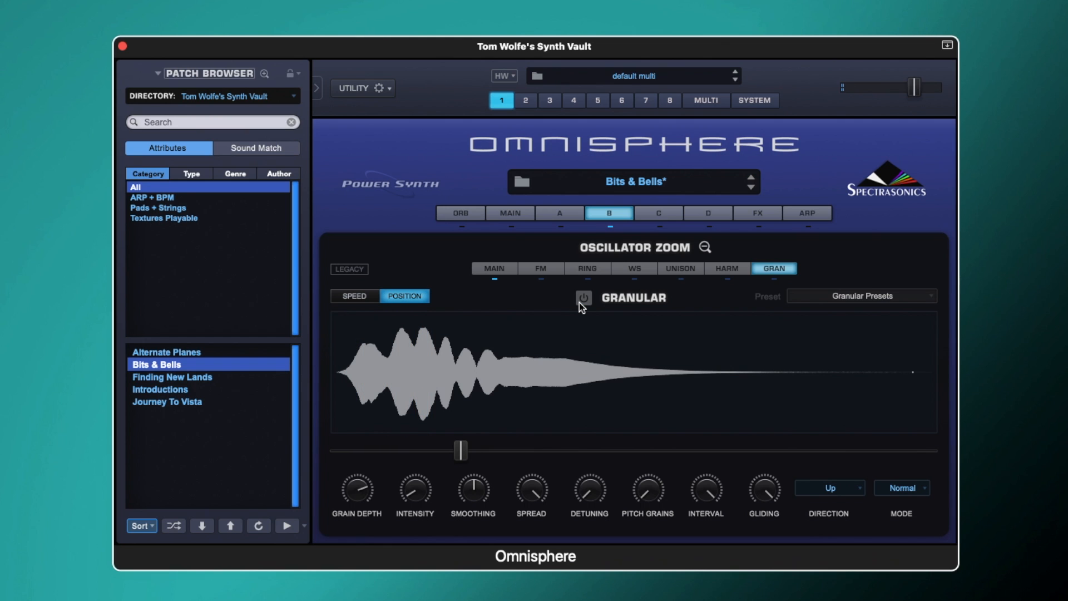
click(583, 298)
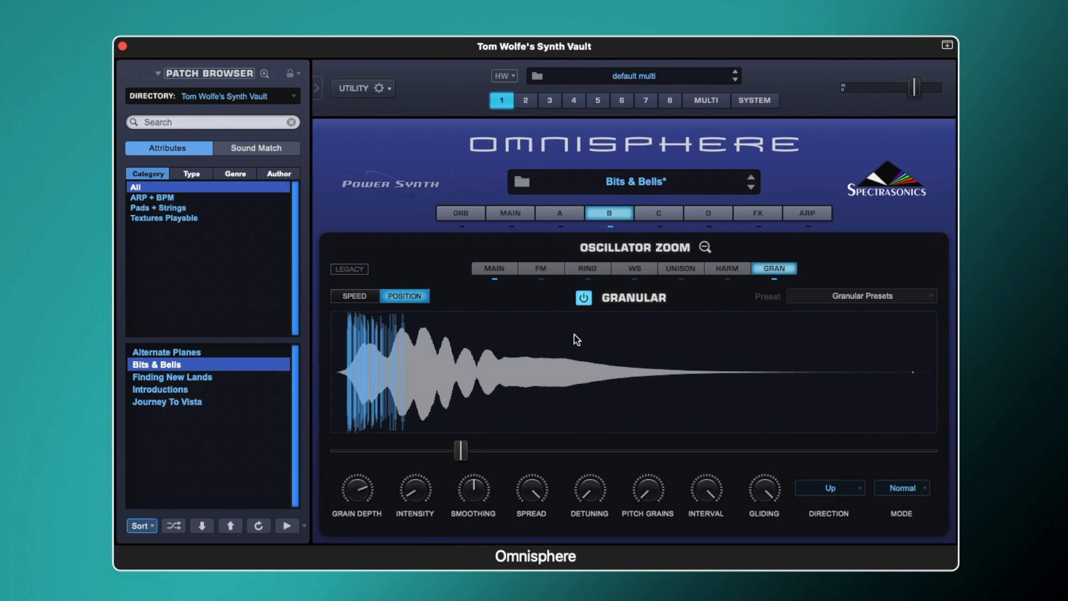
mouse_move(358, 500)
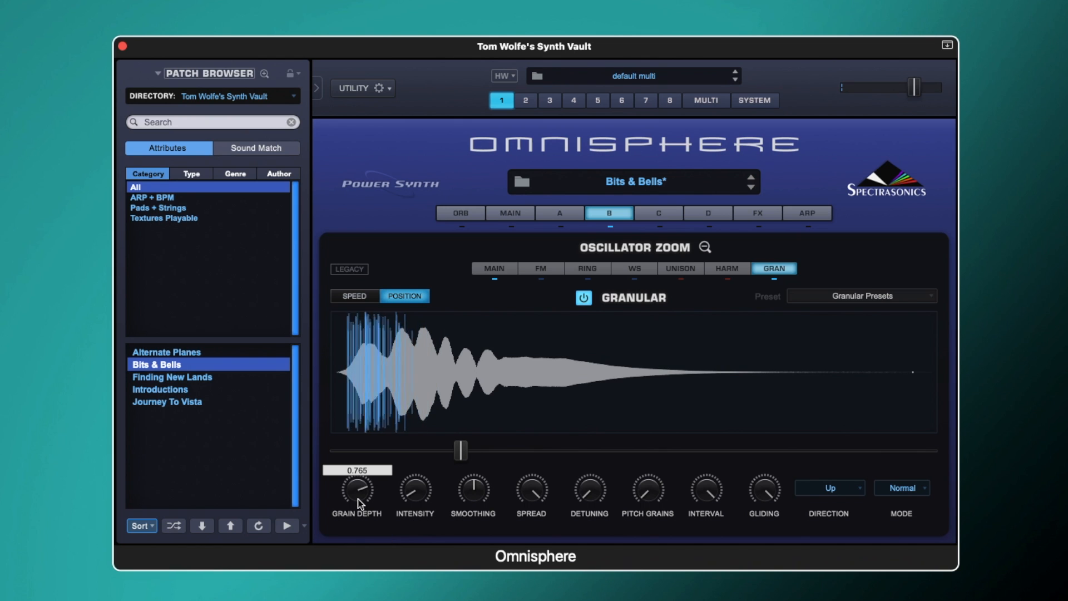
mouse_move(414, 492)
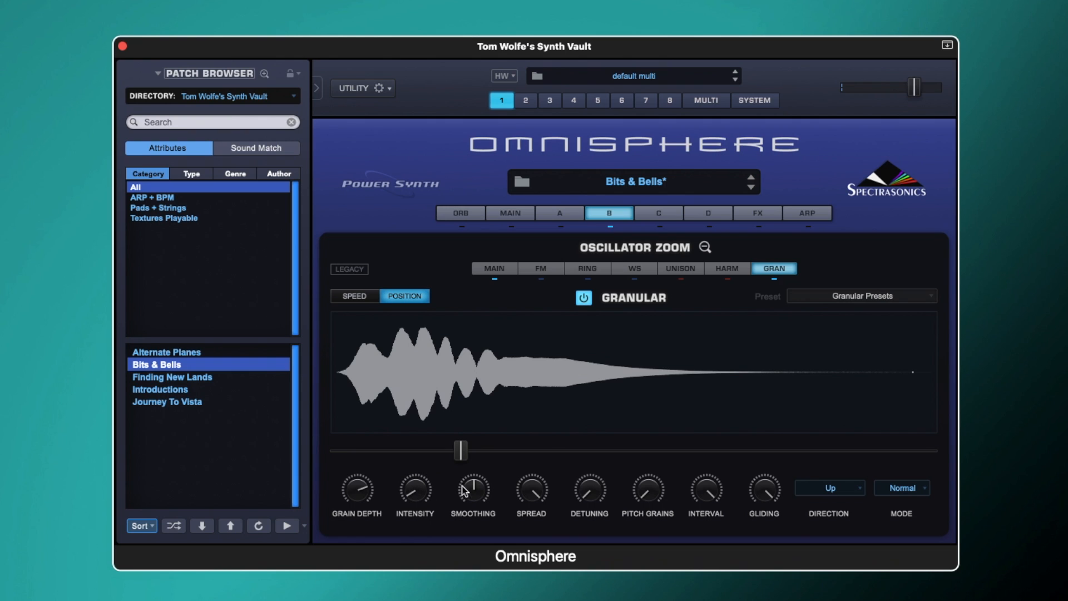
mouse_move(536, 484)
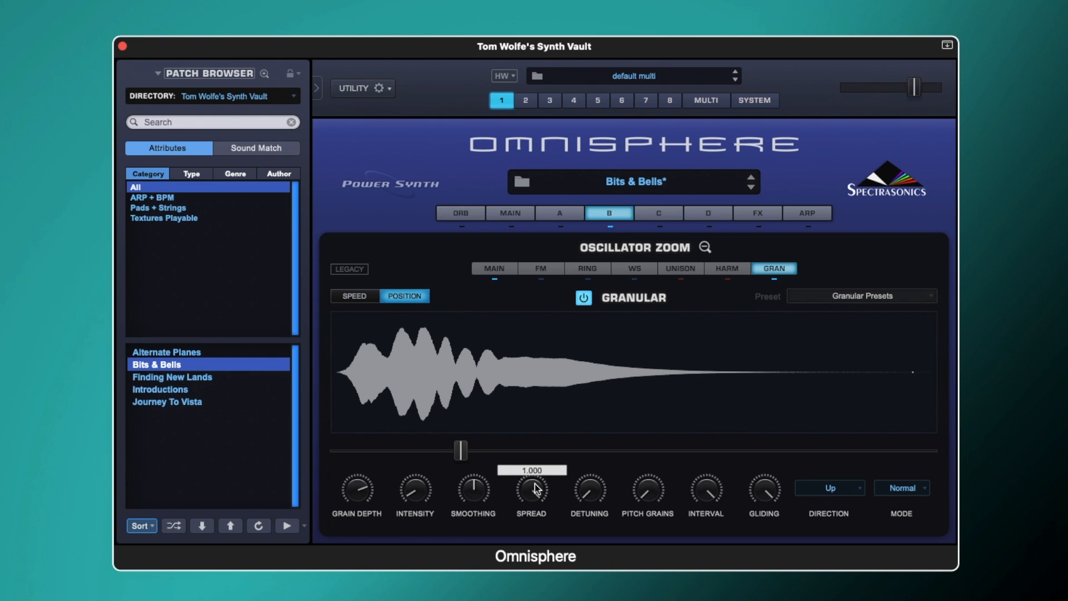
mouse_move(595, 484)
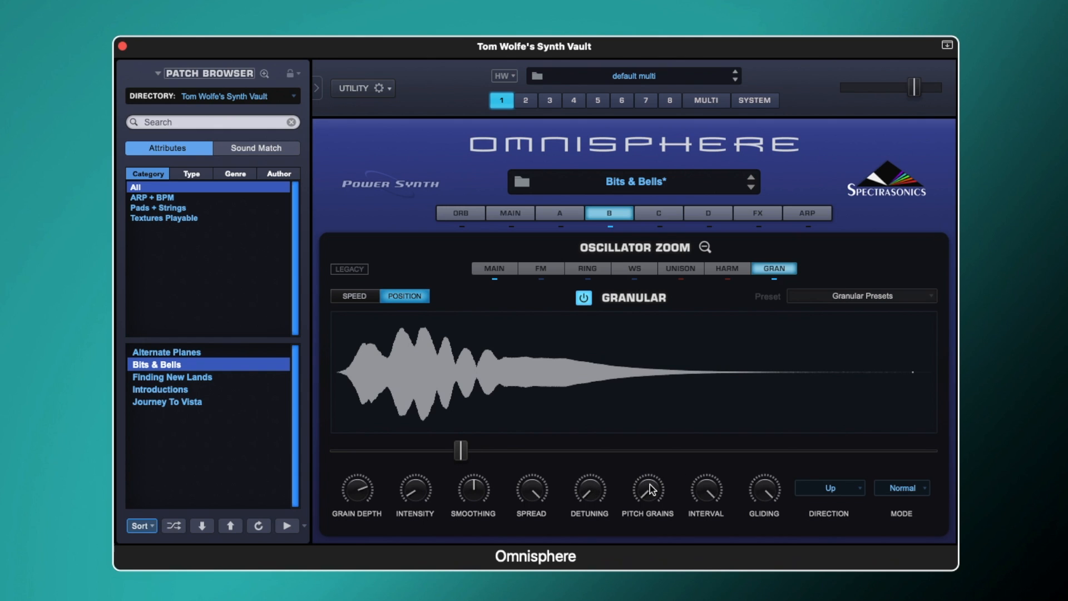
click(705, 247)
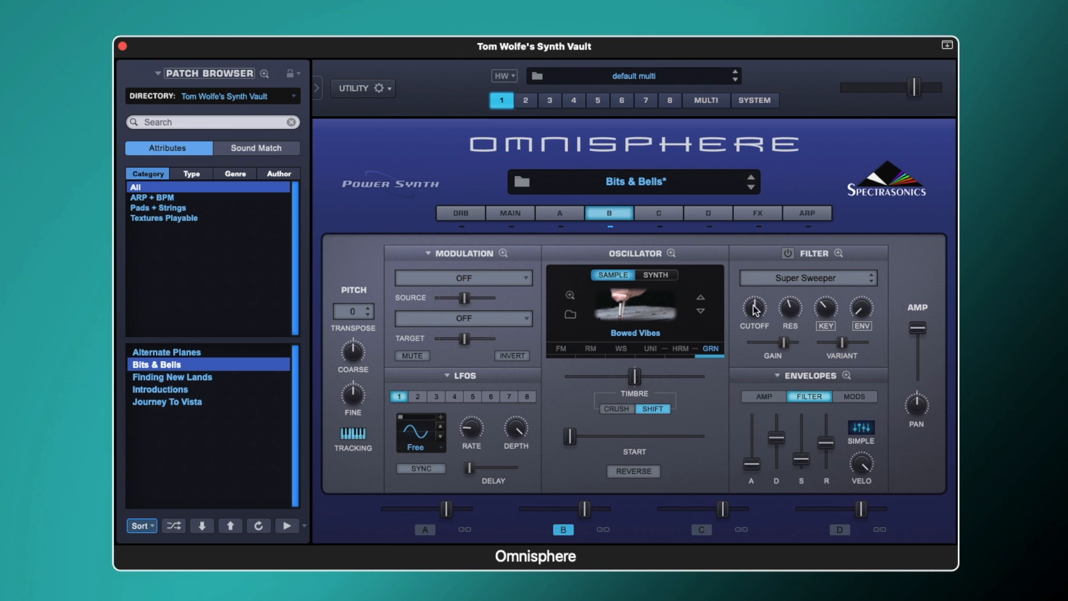
- Show layer B's amp envelope, and turn on its Super Sweeper filter with the detailed filter settings open
click(772, 397)
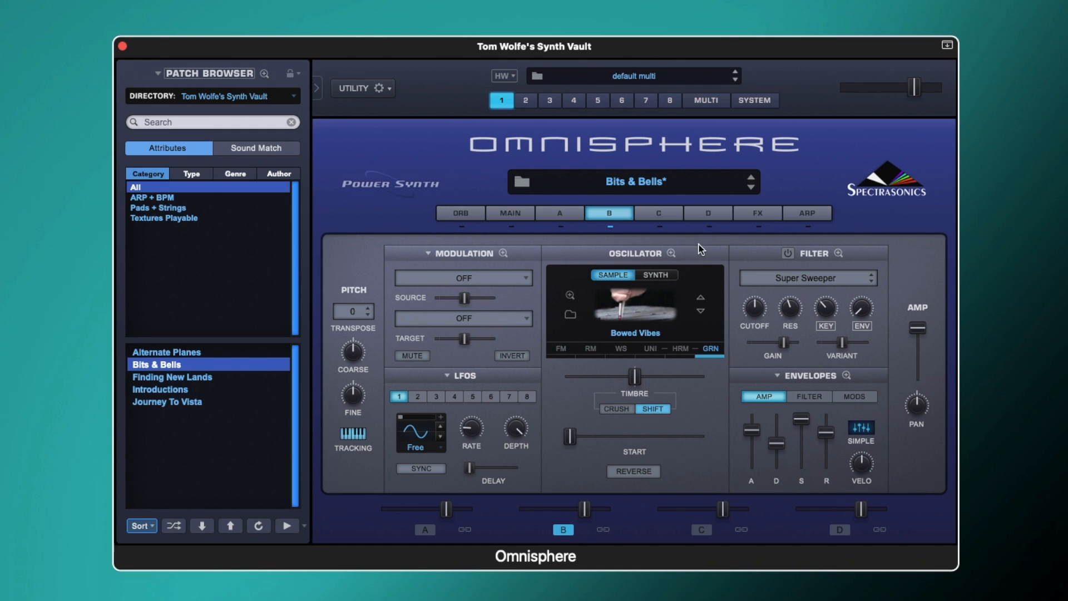
click(789, 255)
click(789, 254)
click(838, 254)
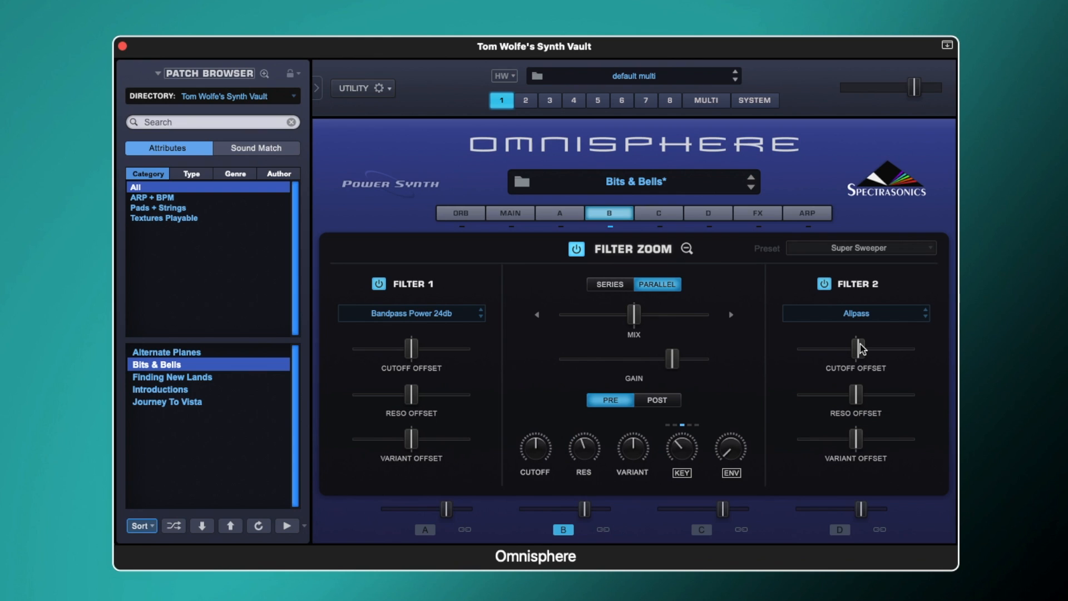
- Check layer B's Filter 2 cutoff offset, filter mix, cutoff, resonance and key tracking, and close the detailed filter view
mouse_move(862, 349)
mouse_move(637, 318)
click(862, 348)
mouse_move(862, 348)
mouse_down()
mouse_move(902, 351)
mouse_move(829, 351)
mouse_move(874, 351)
mouse_move(841, 352)
mouse_move(861, 350)
mouse_up()
mouse_move(531, 455)
mouse_move(590, 449)
mouse_move(689, 452)
click(689, 249)
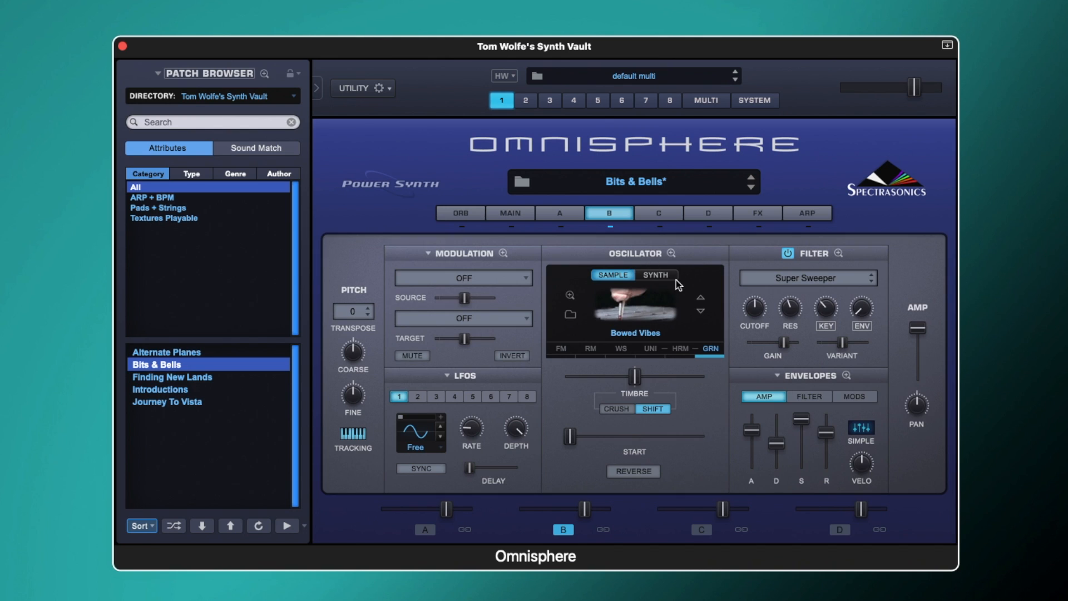
- Compare layer B with its filter bypassed and active, and switch layer A back on alongside it
click(788, 254)
click(790, 256)
click(791, 255)
click(790, 256)
click(557, 227)
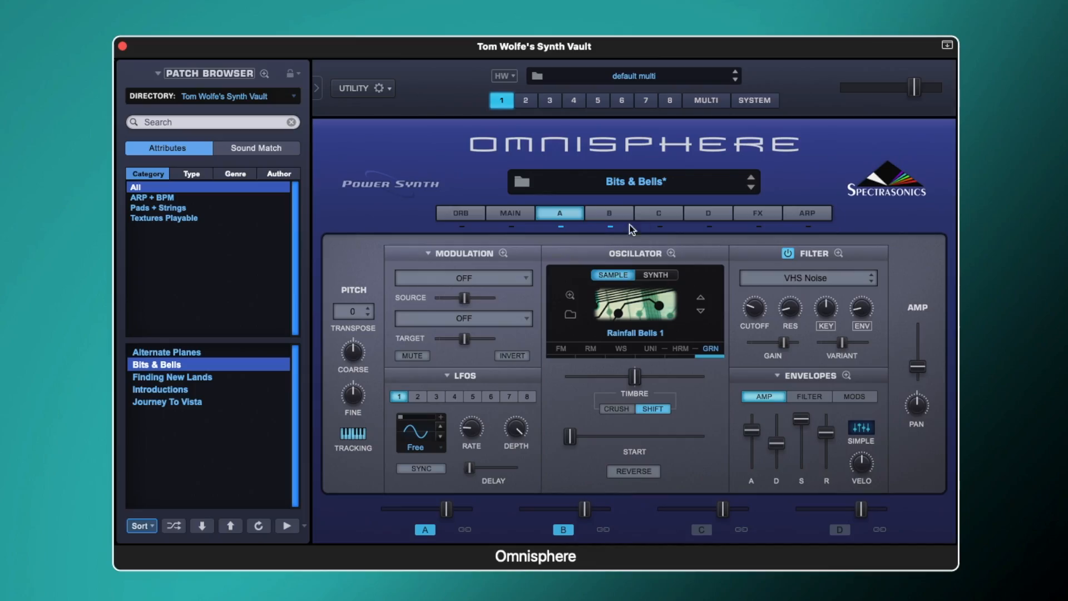
- Turn on the Flame distortion in the aux effects rack, and check the aux send levels of layers A and B
click(768, 212)
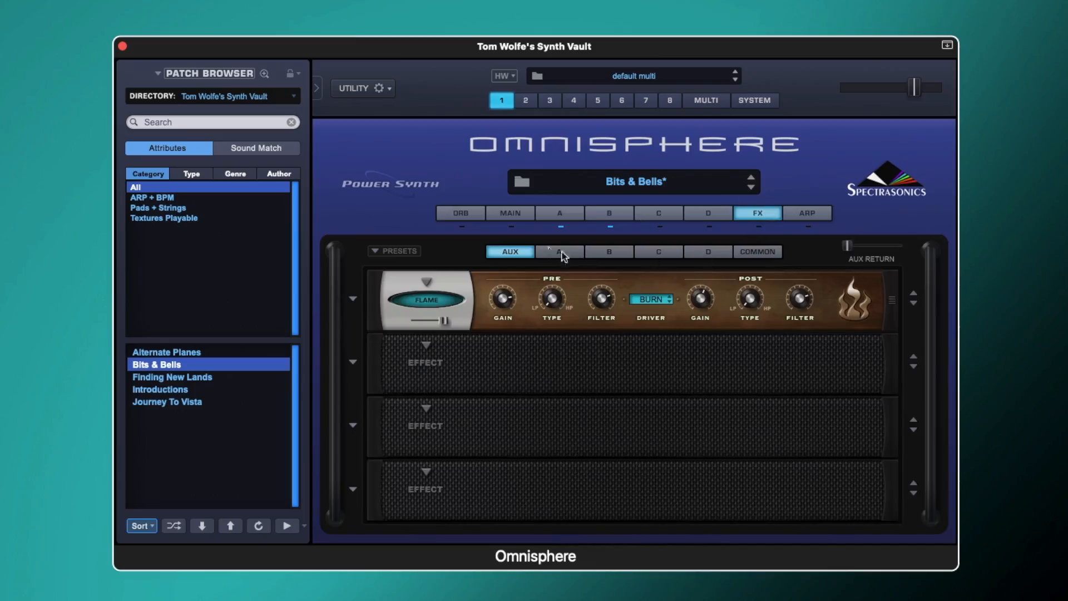
click(445, 301)
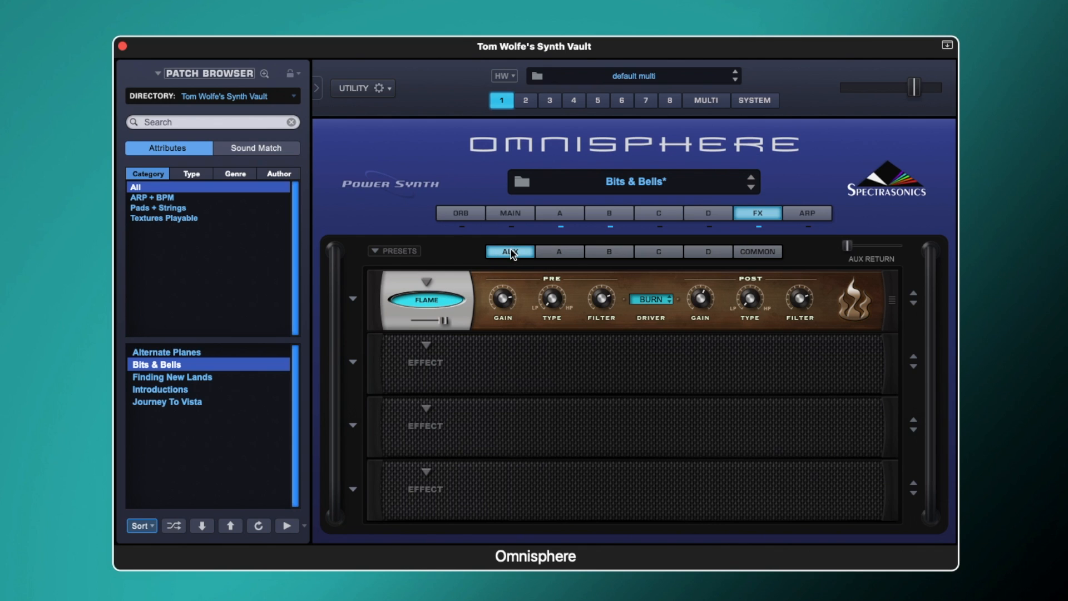
click(557, 251)
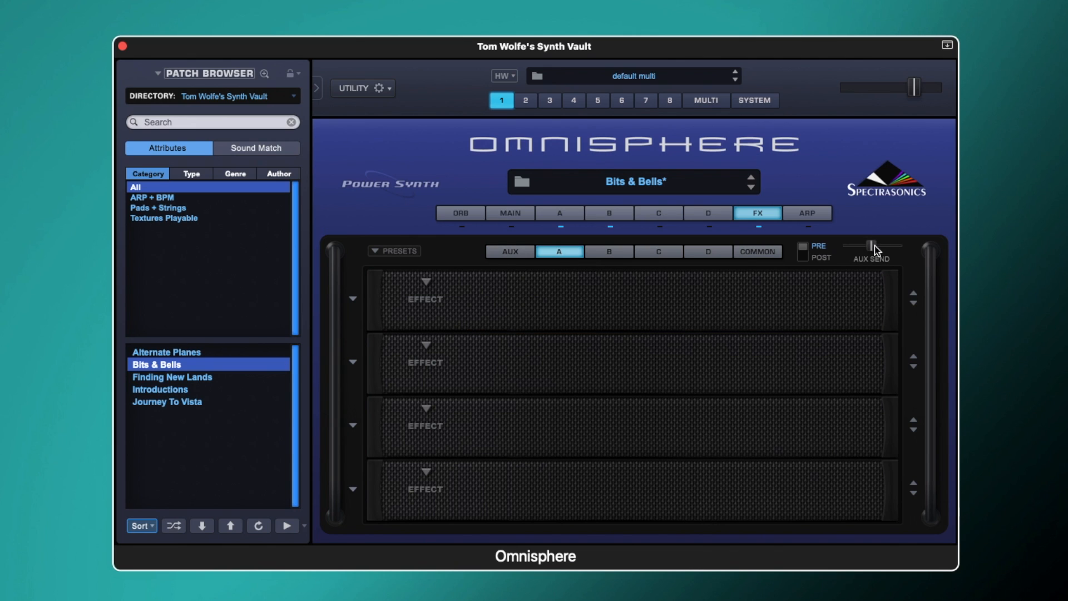
mouse_move(872, 247)
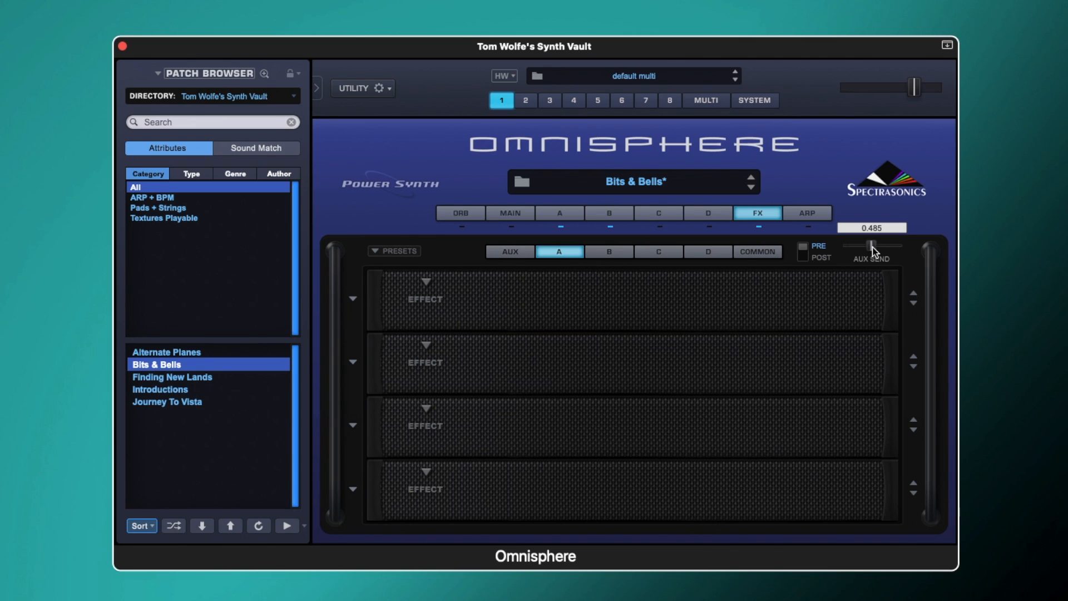
click(601, 250)
mouse_move(860, 246)
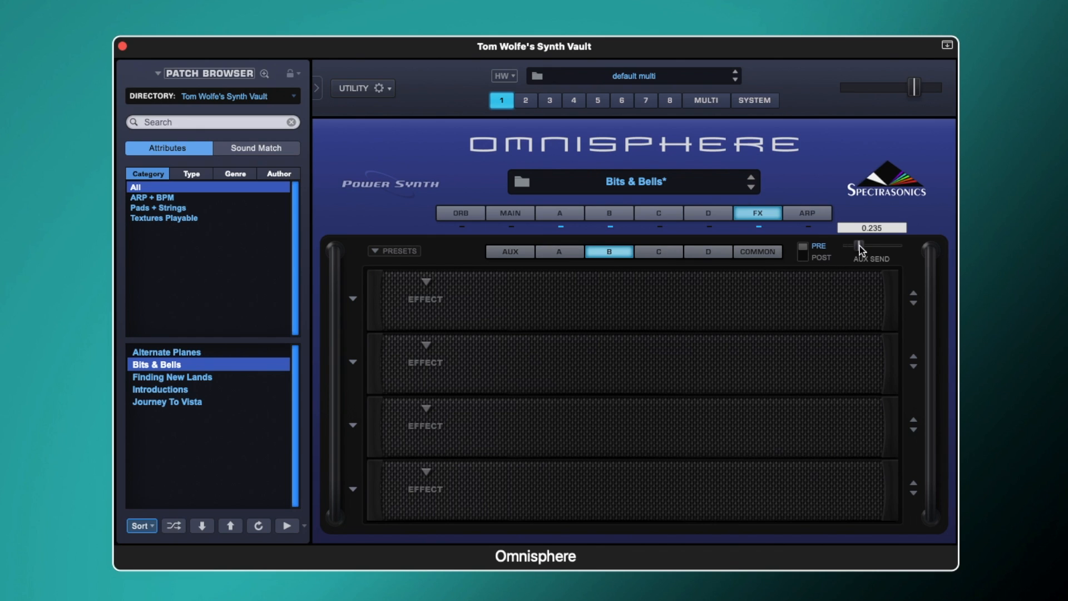
- Compare the sound with the aux return at zero and raised, leaving the return at maximum
click(510, 251)
drag(849, 246, 987, 256)
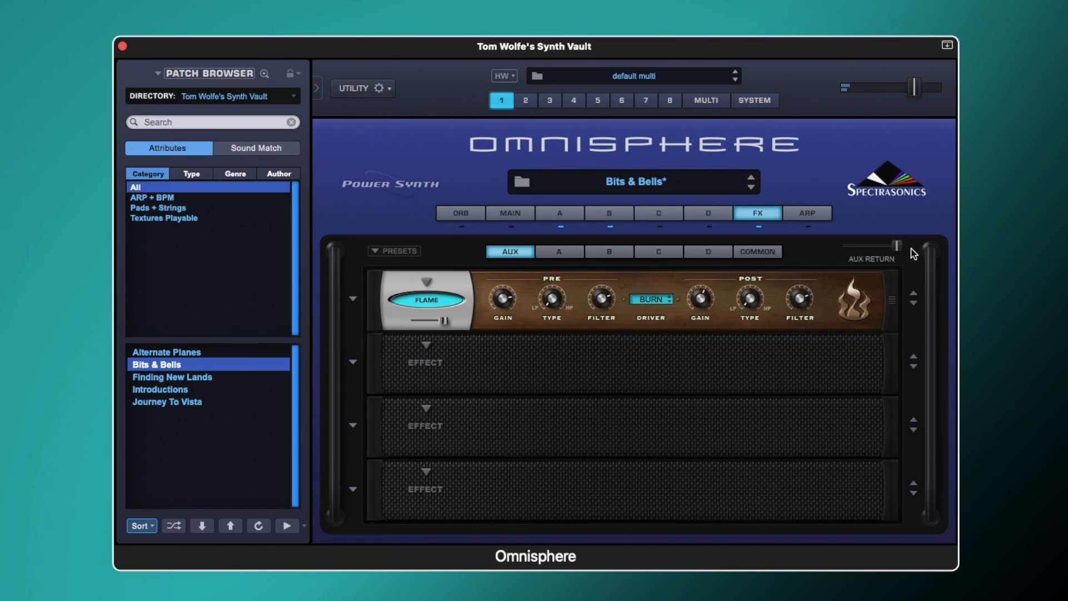
drag(898, 246, 850, 246)
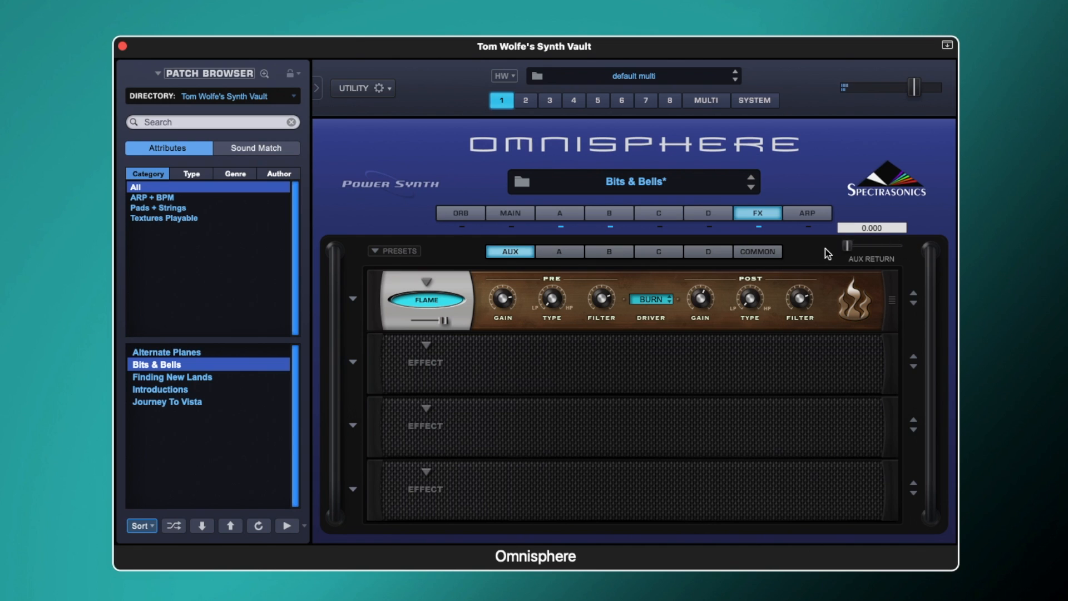
drag(876, 246, 889, 247)
drag(897, 246, 852, 246)
drag(876, 246, 905, 245)
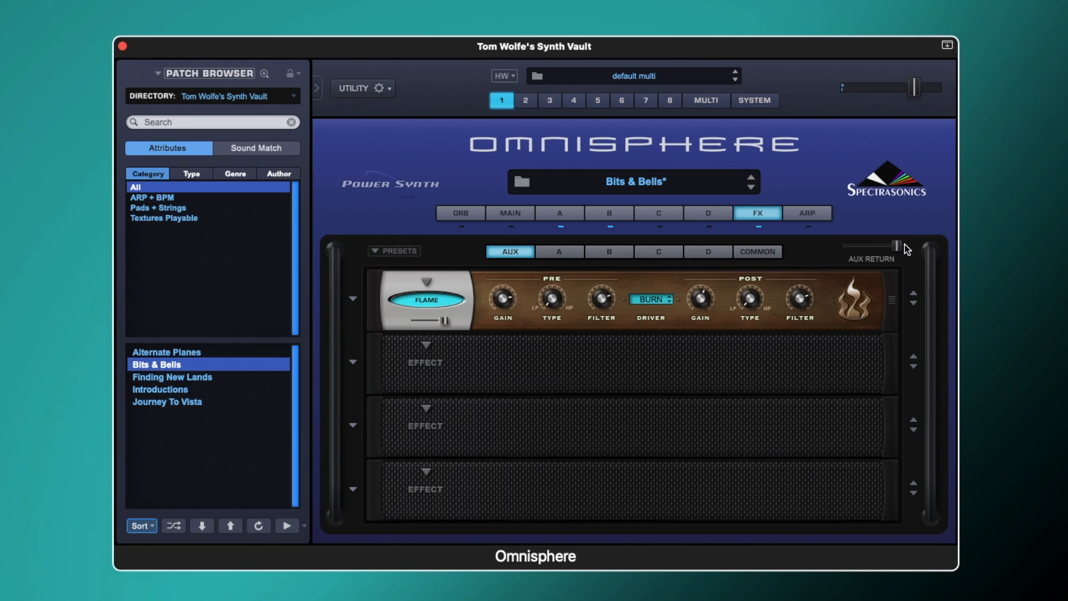
- Check Flame's driver choices, its pre gain, type and filter, and its post gain and filter
click(658, 302)
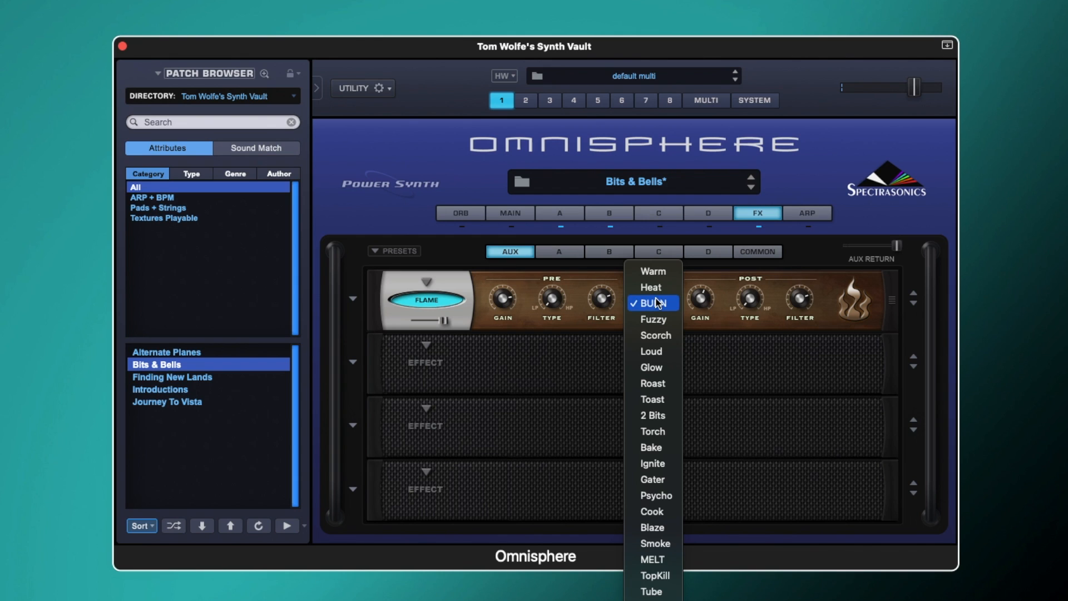
click(609, 282)
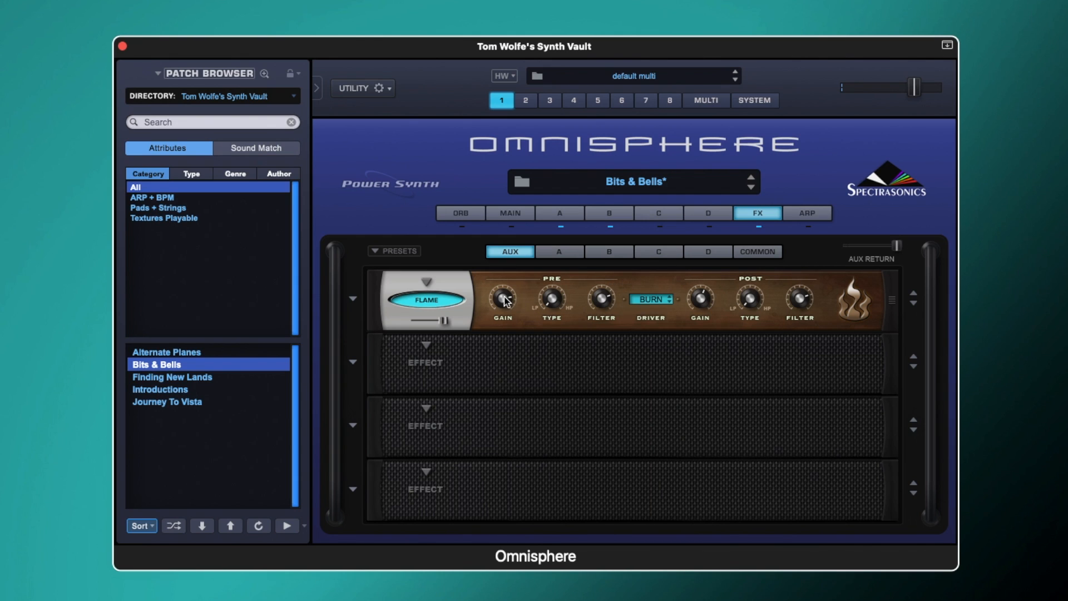
mouse_move(506, 301)
mouse_move(555, 303)
mouse_move(606, 300)
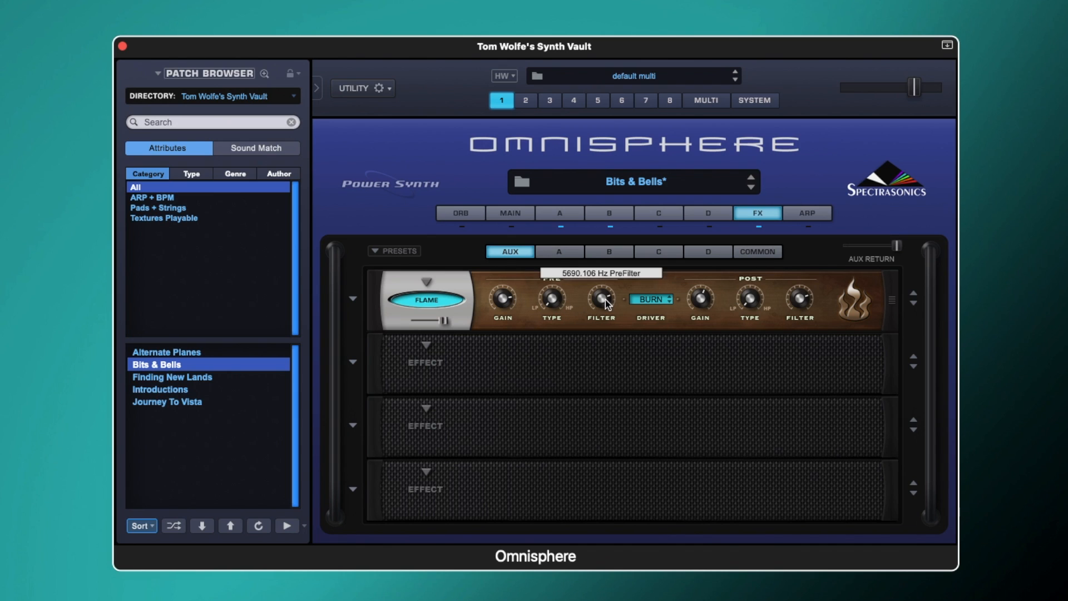
mouse_move(705, 304)
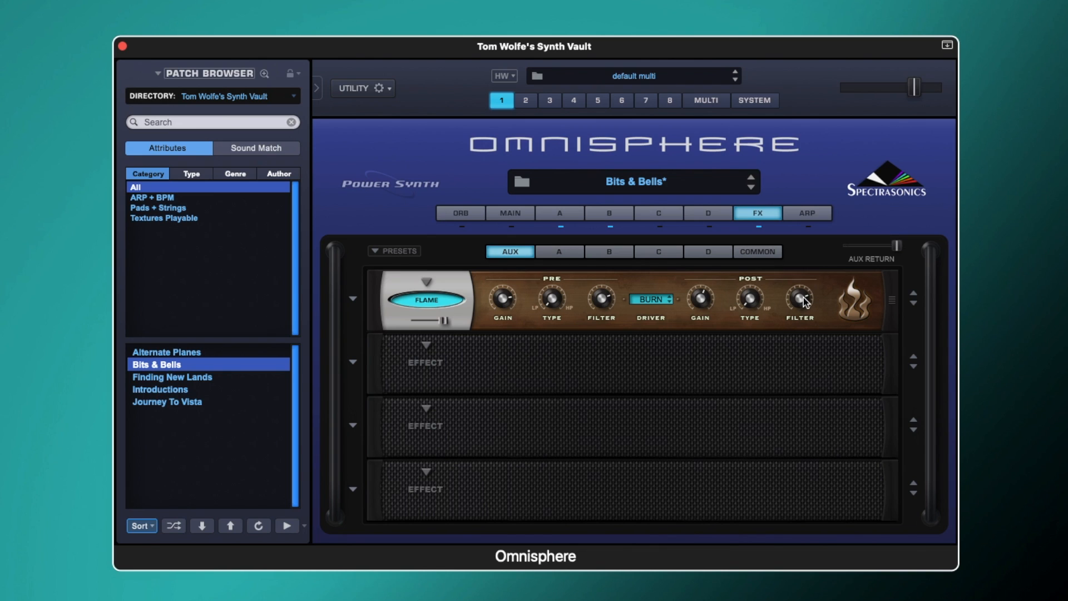
mouse_move(807, 303)
- Turn on Pro-Verb in the common effects rack, and check its main and reverb shaping settings, including width
click(749, 254)
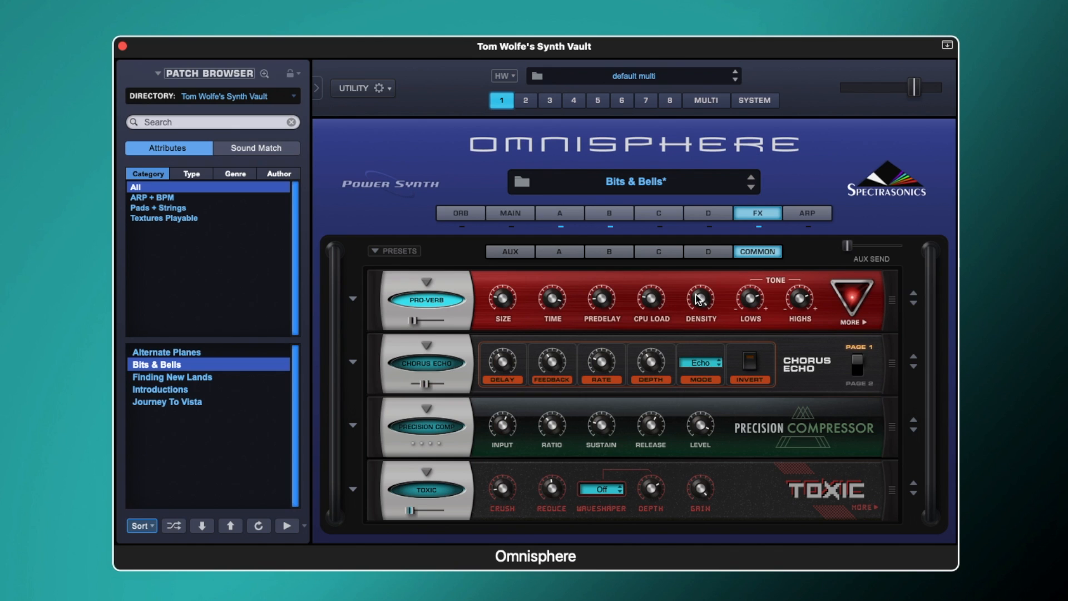
click(861, 323)
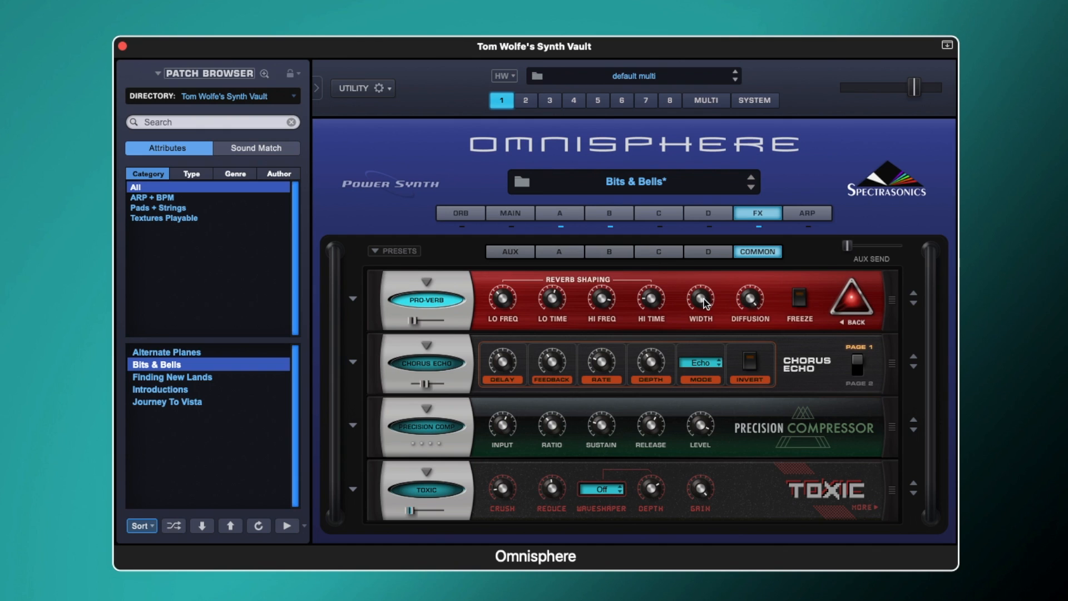
mouse_move(705, 303)
click(854, 323)
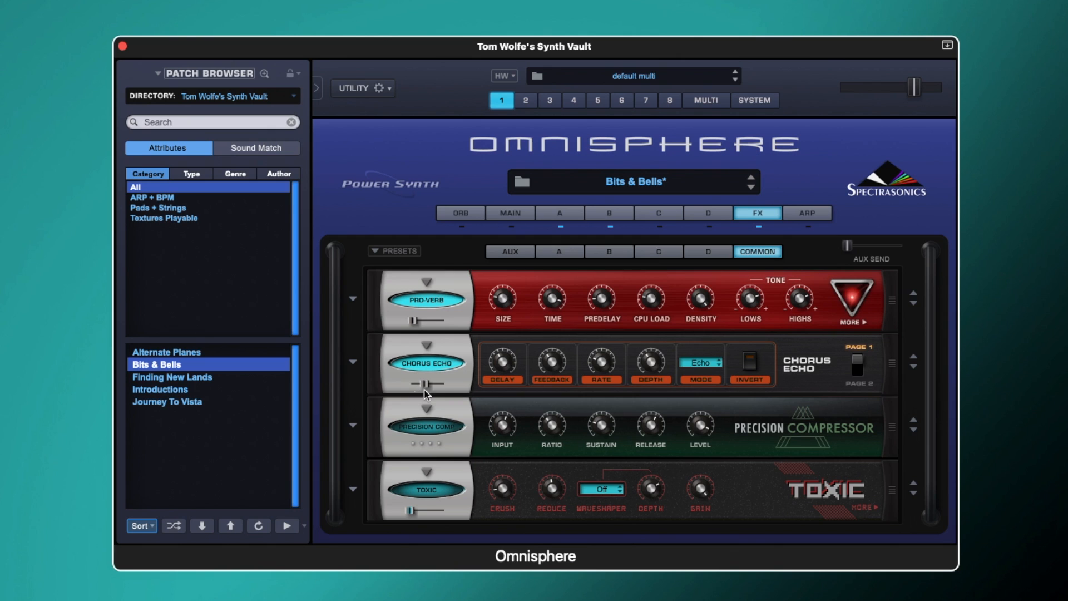
- Turn on Chorus Echo, and check its mix, depth, rate, feedback and delay settings
mouse_move(426, 388)
mouse_move(651, 362)
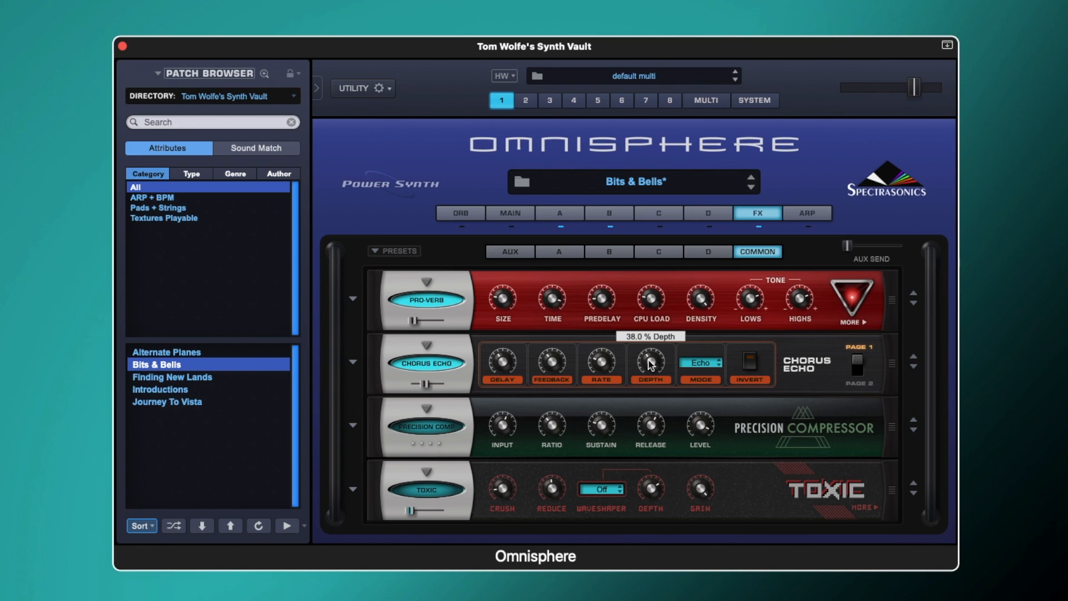
mouse_move(601, 365)
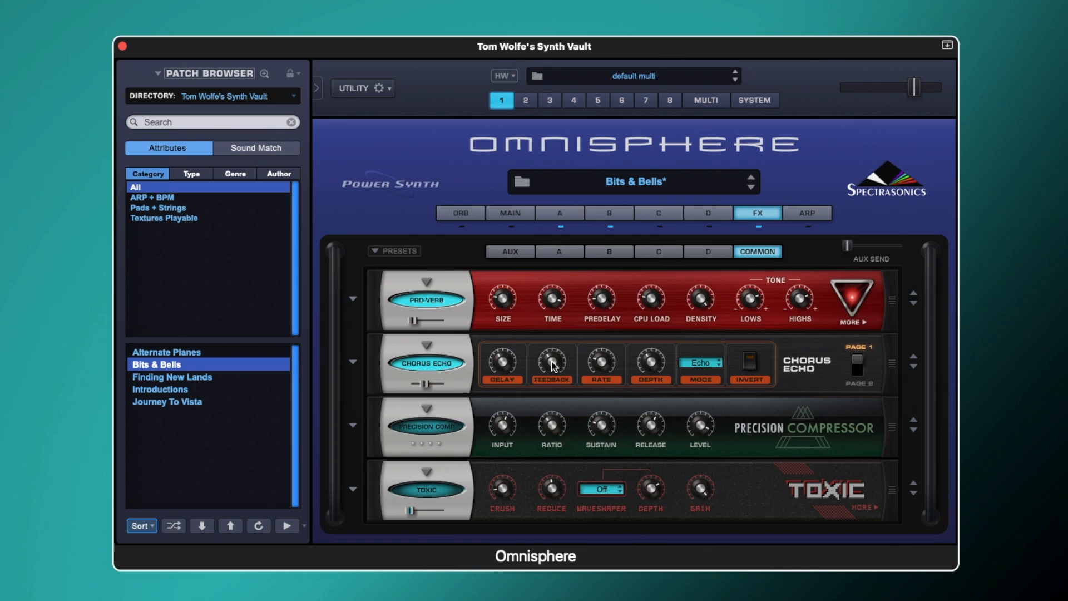
mouse_move(554, 365)
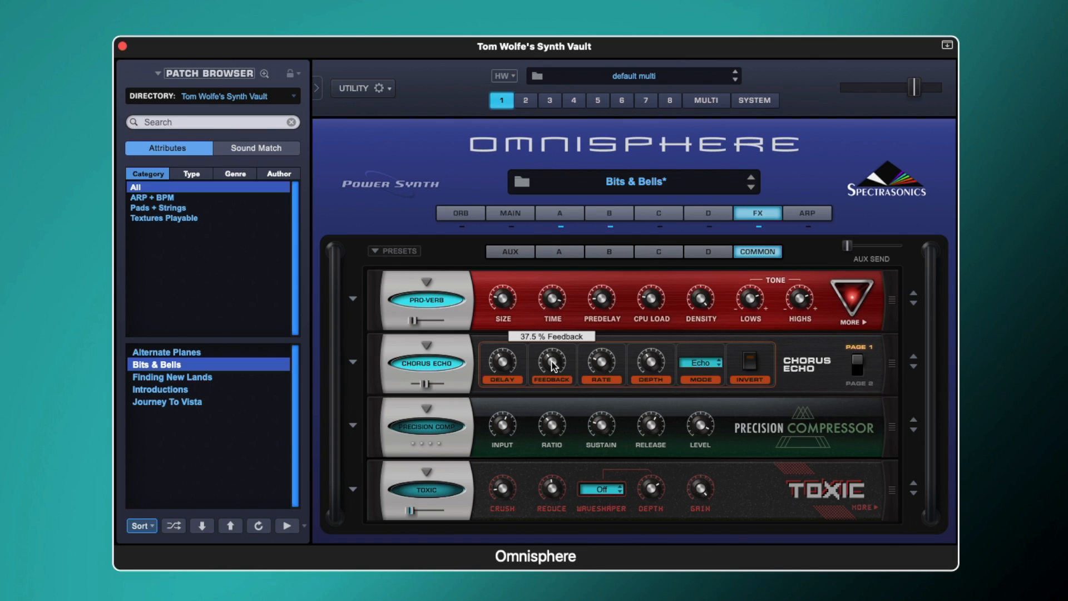
mouse_move(506, 366)
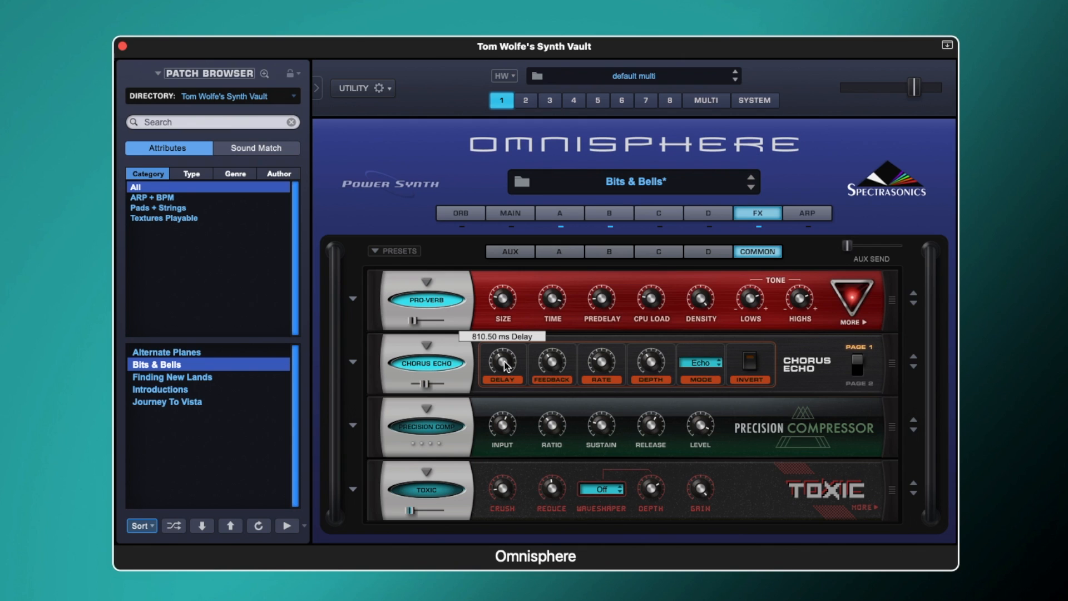
- Turn on Precision Compressor, and check its input, ratio, sustain and release settings
click(435, 427)
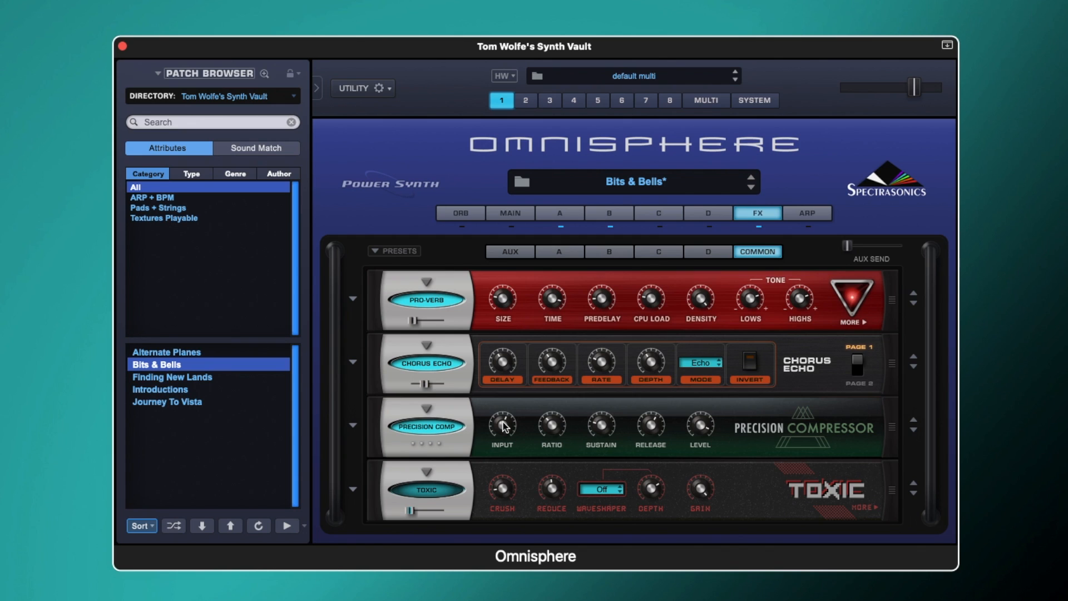
mouse_move(505, 427)
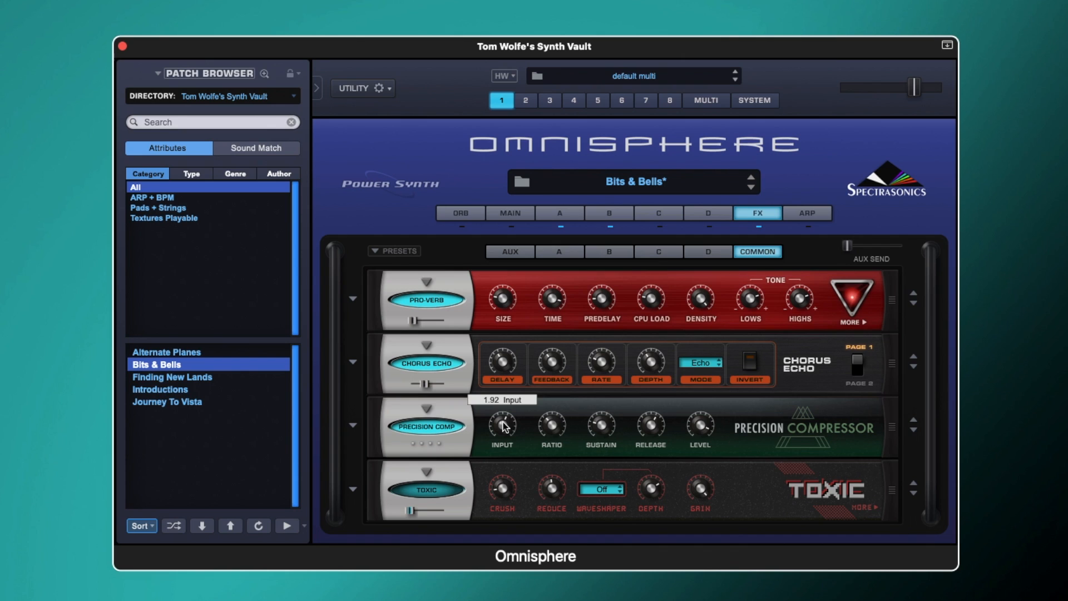
mouse_move(560, 431)
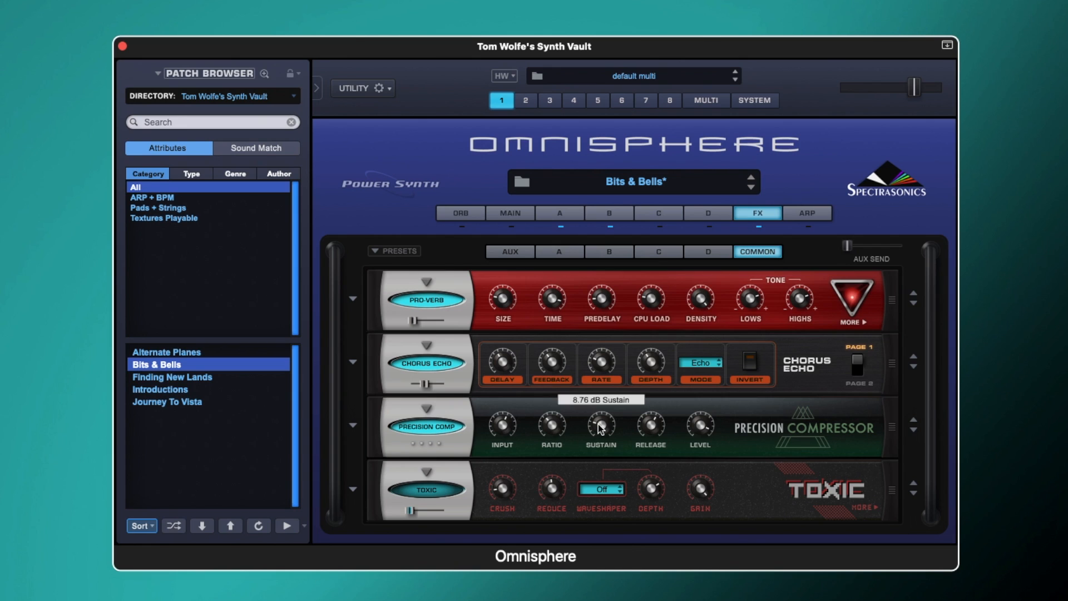
mouse_move(662, 429)
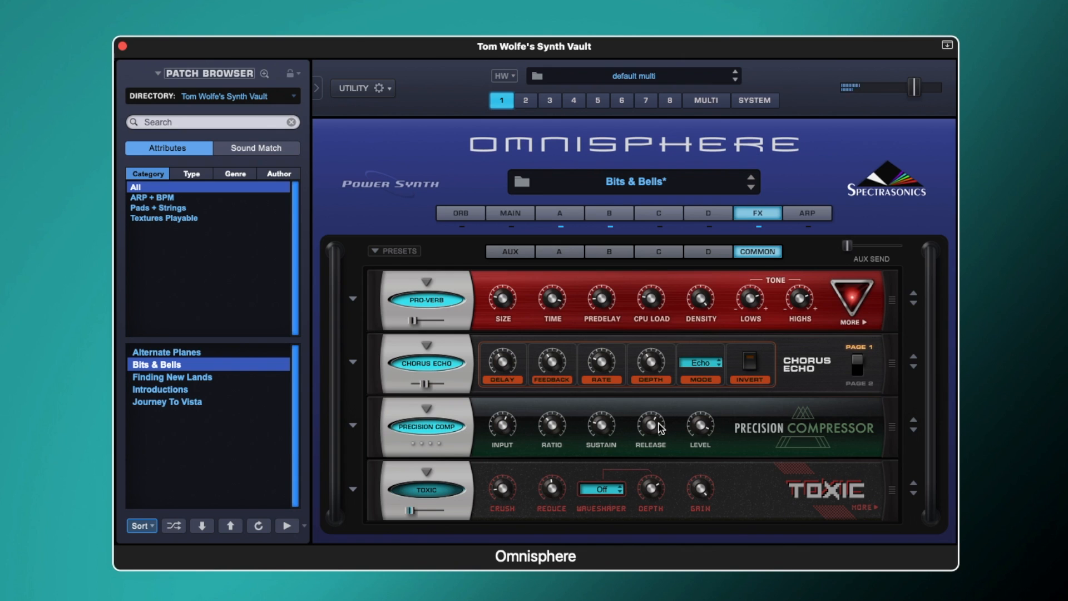
- Bypass the compressor, Chorus Echo and Pro-Verb, and reactivate them one at a time from Pro-Verb to compare the sound
click(443, 429)
click(438, 369)
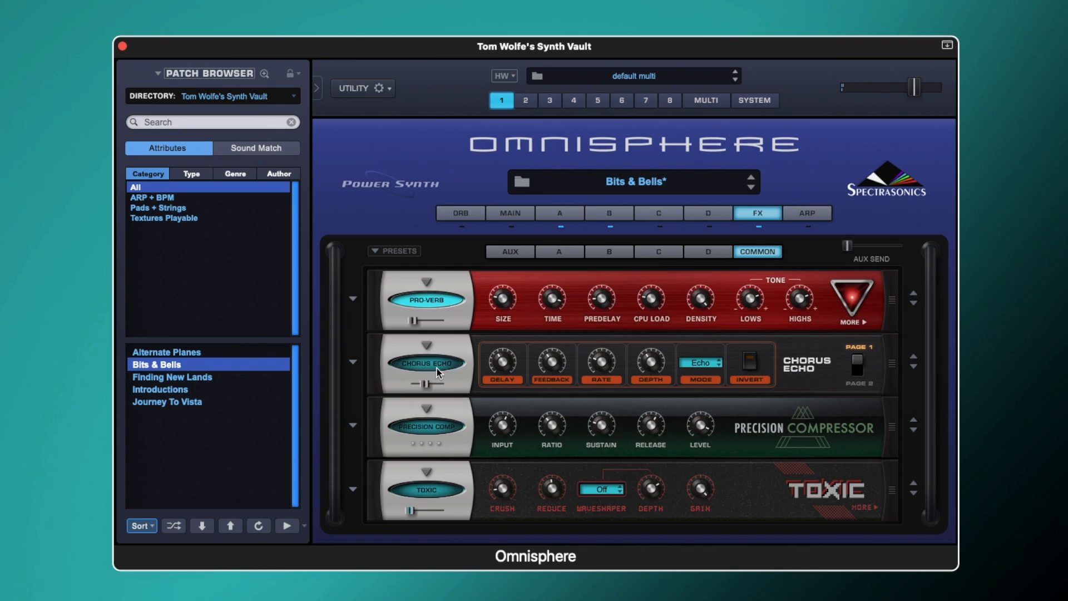
click(438, 301)
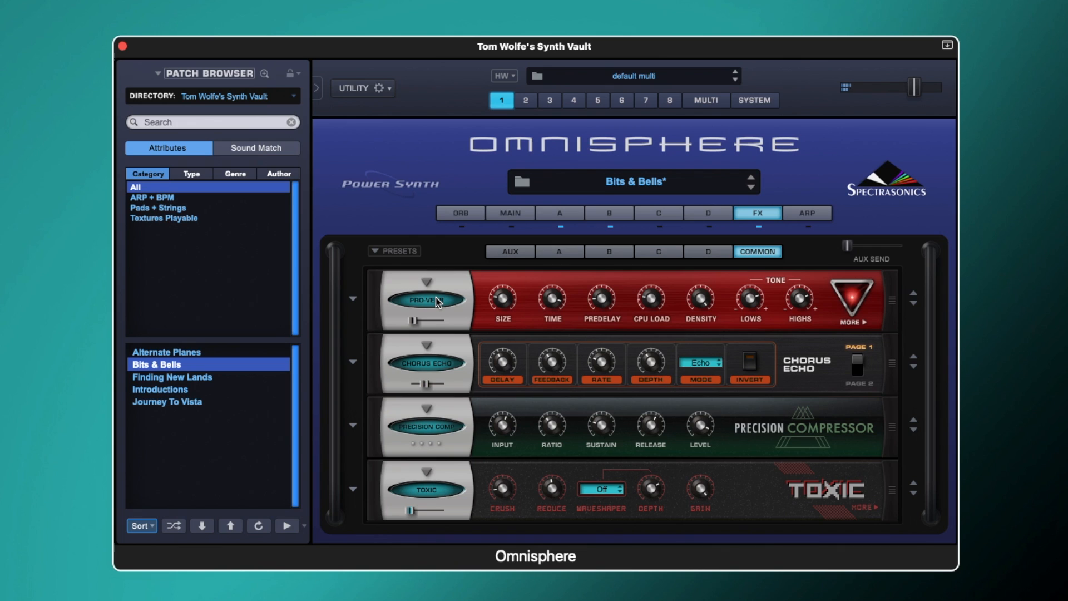
click(438, 301)
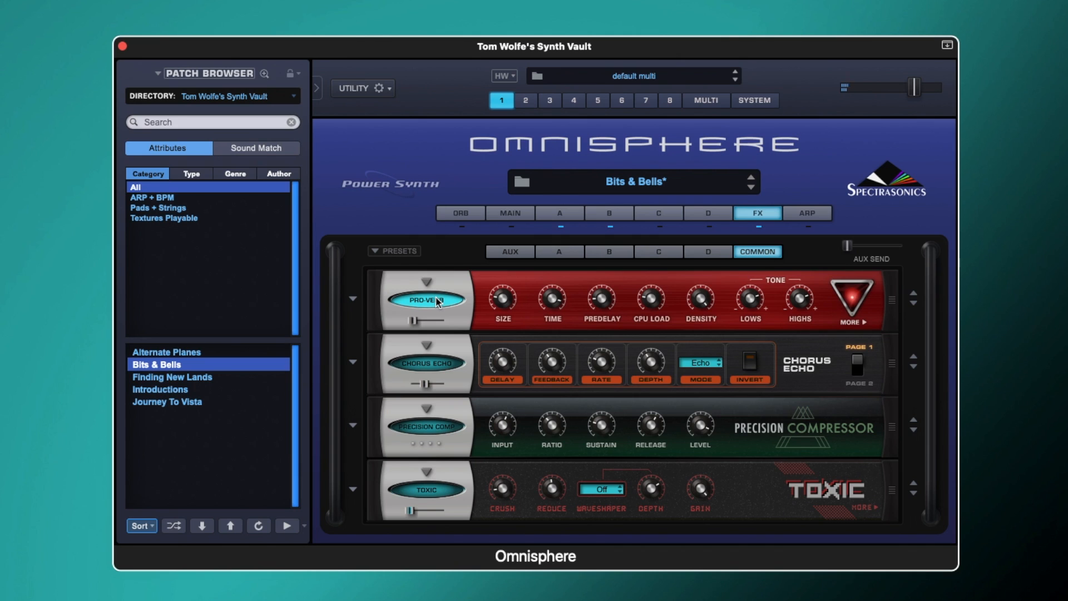
click(420, 369)
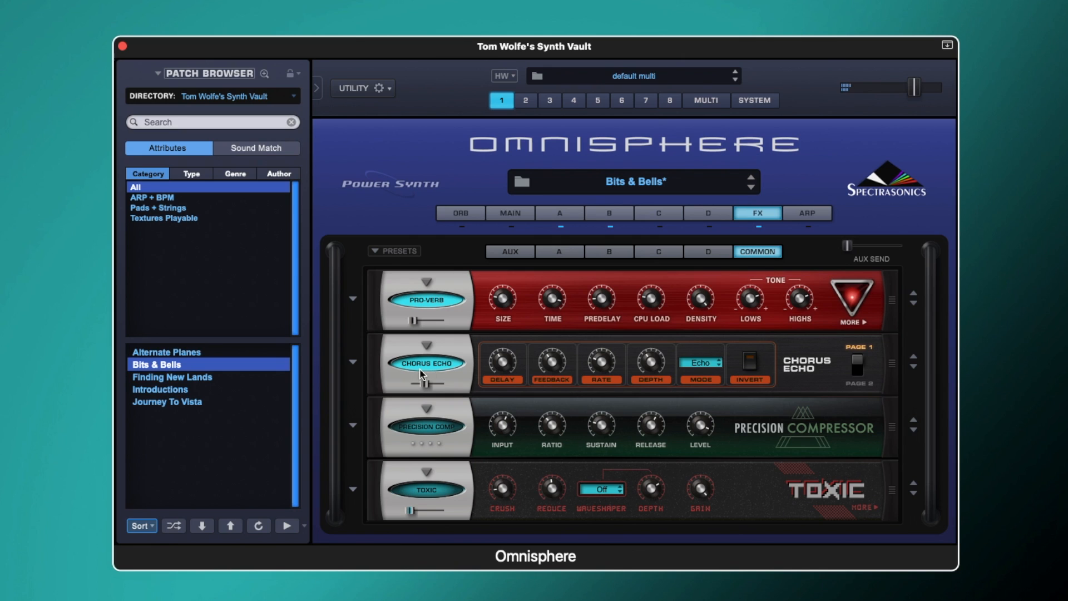
click(435, 427)
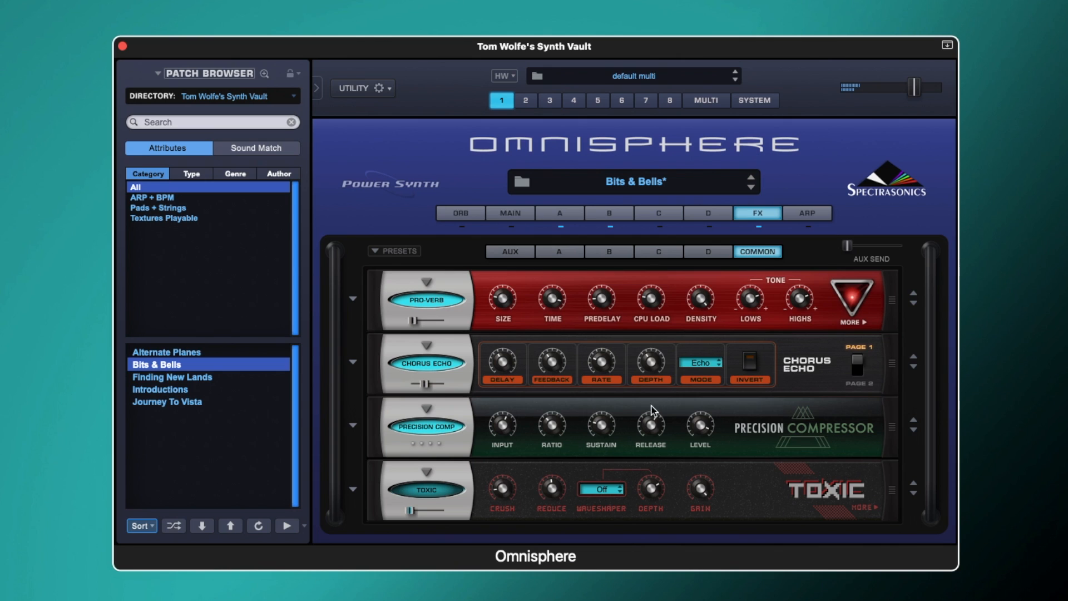
- Try different output levels on Precision Compressor, and lower the master volume slightly
mouse_move(695, 428)
drag(695, 427, 695, 429)
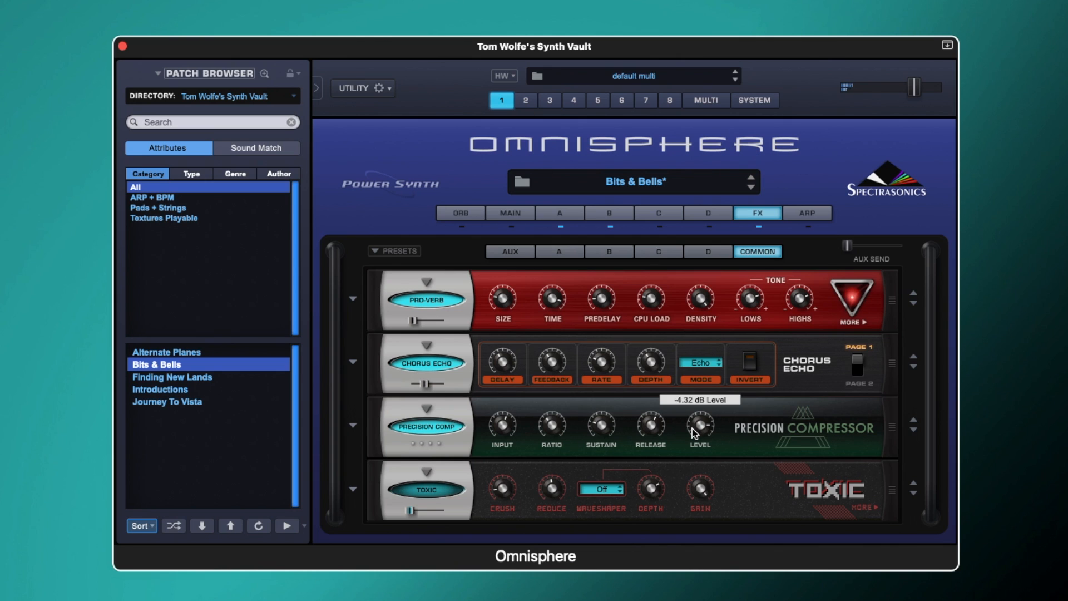
drag(693, 429, 697, 453)
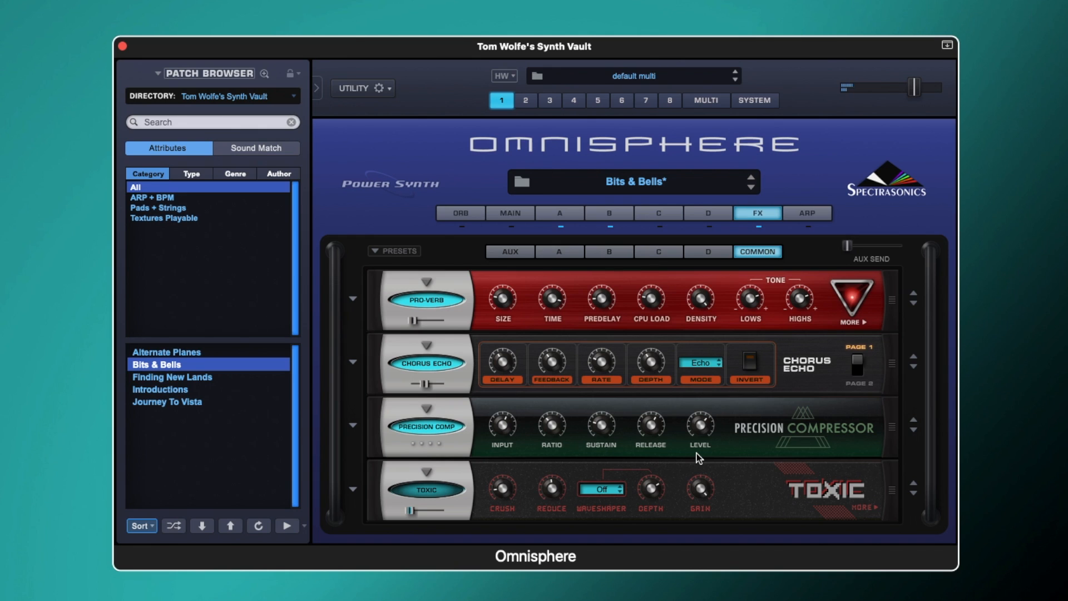
mouse_move(708, 424)
drag(897, 85, 894, 92)
- Turn on the Toxic effect, and show the Wheel modulation assigned to its mix
click(423, 490)
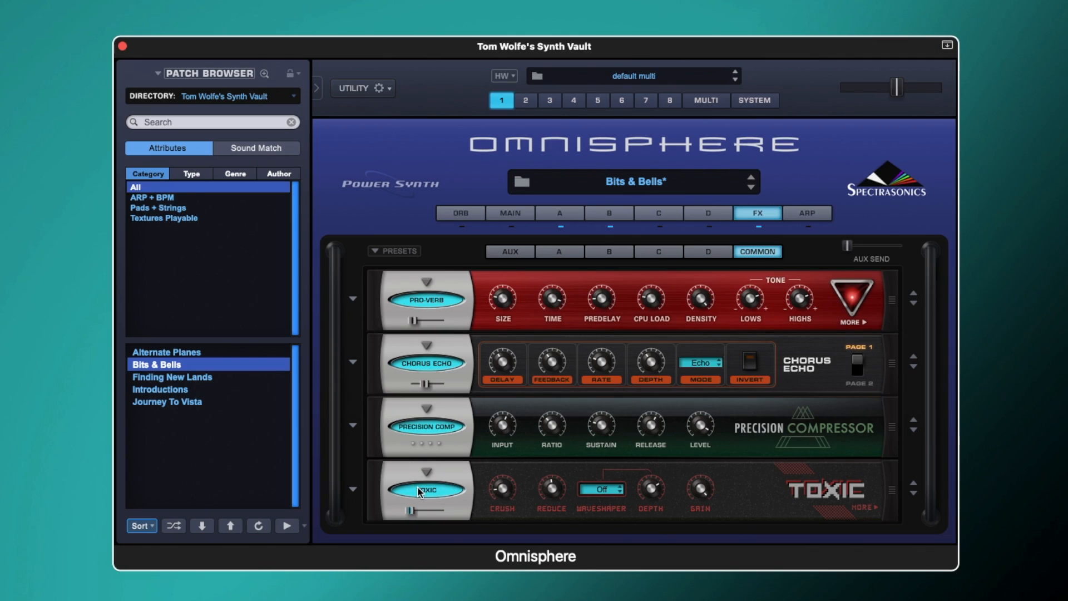
right_click(415, 516)
mouse_move(454, 565)
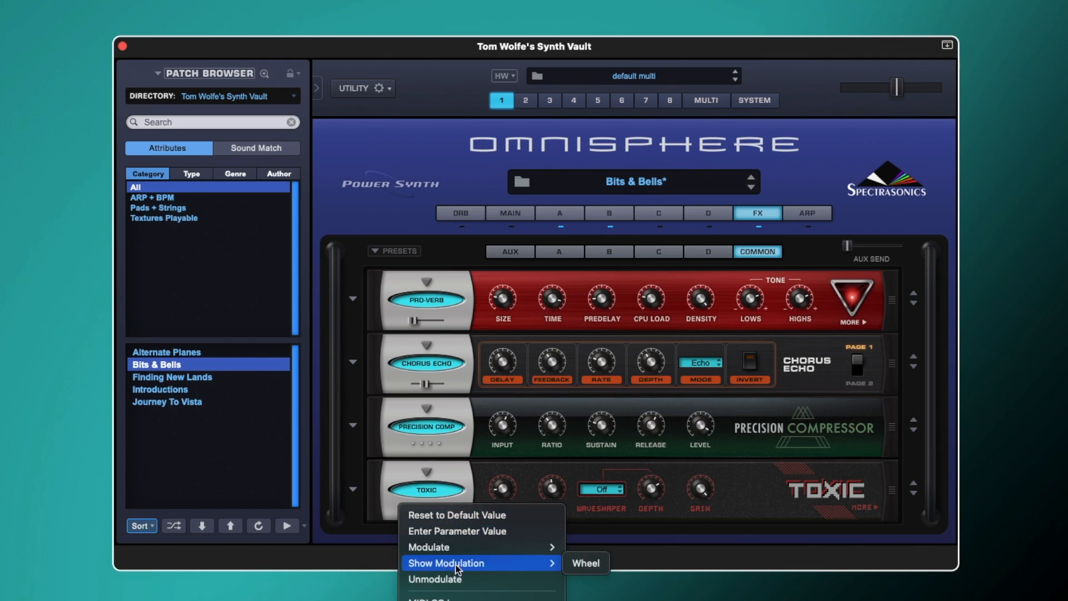
click(585, 564)
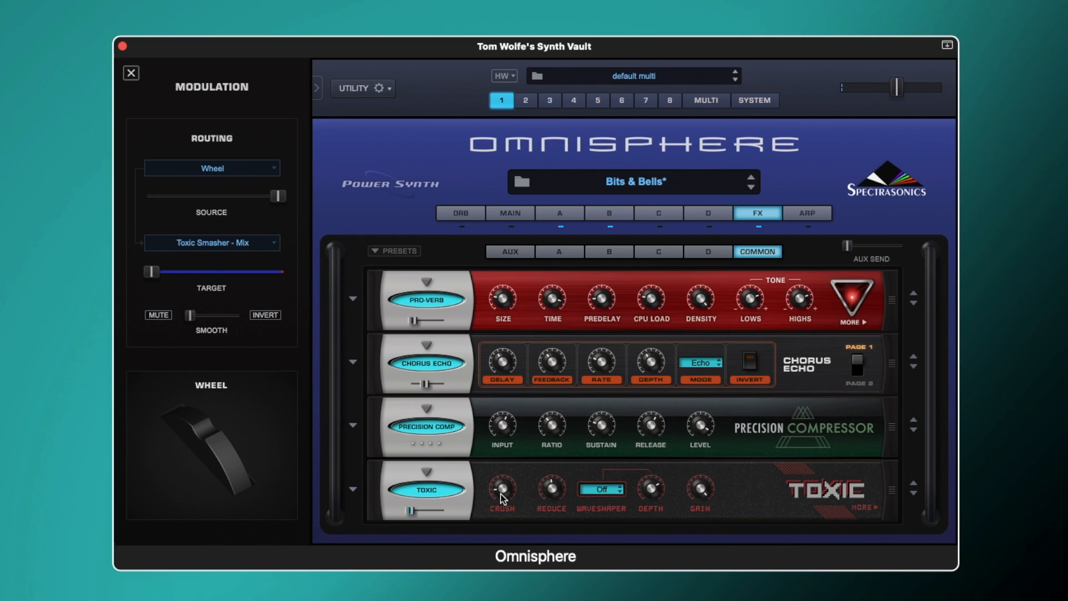
- Check Toxic's reduce setting, and show its second page to examine the filter type, cutoff and resonance
mouse_move(552, 492)
click(866, 509)
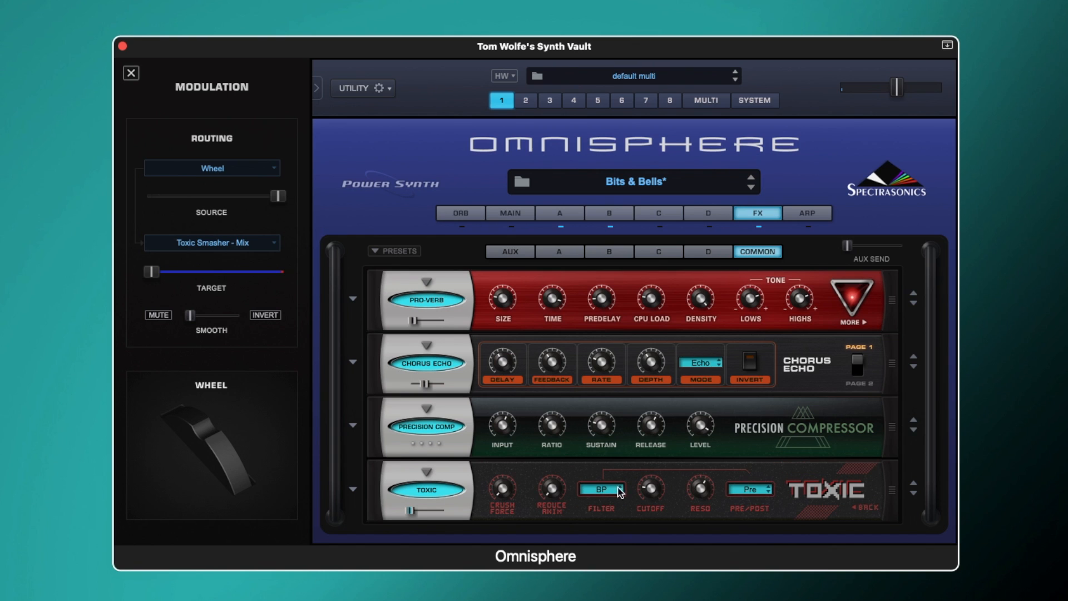
mouse_move(644, 487)
mouse_move(703, 495)
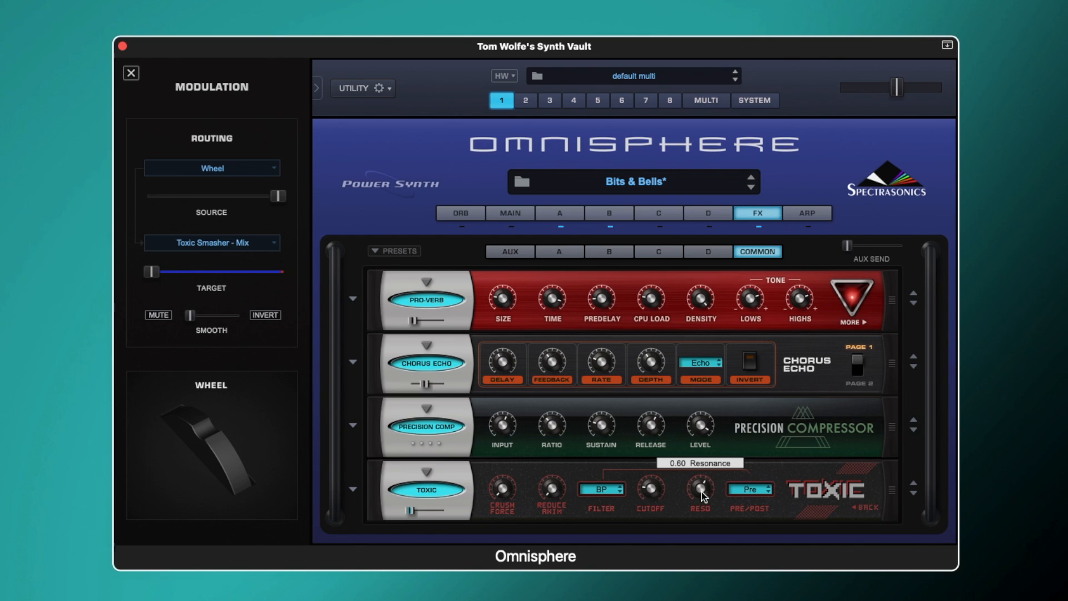